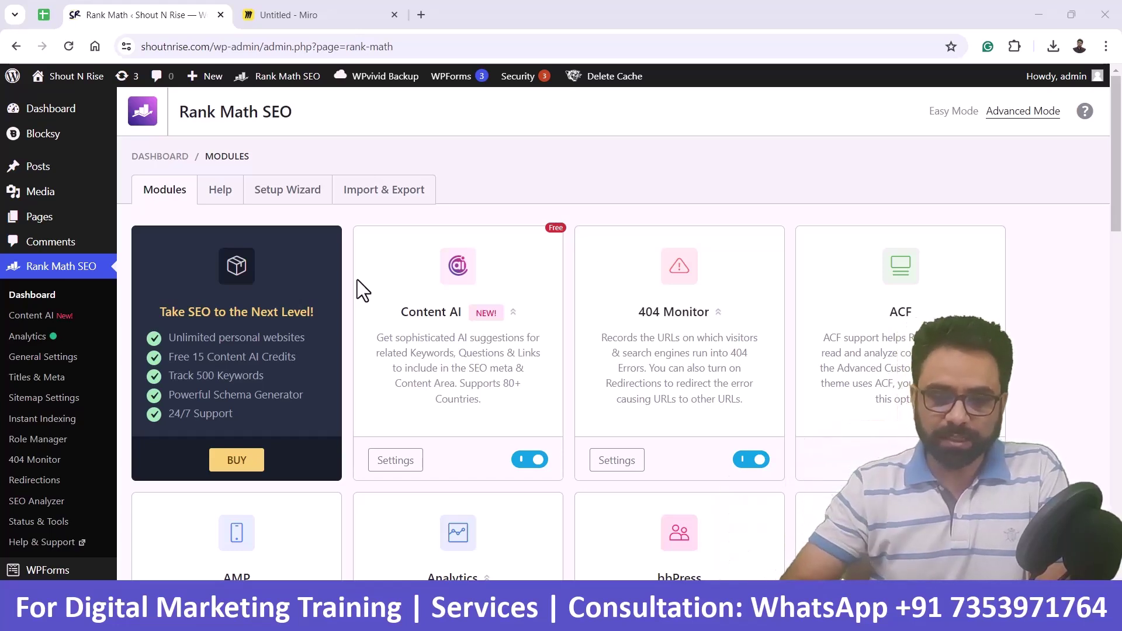
# - Open Google in a new browser tab and search for bloggingidol
pyautogui.click(420, 14)
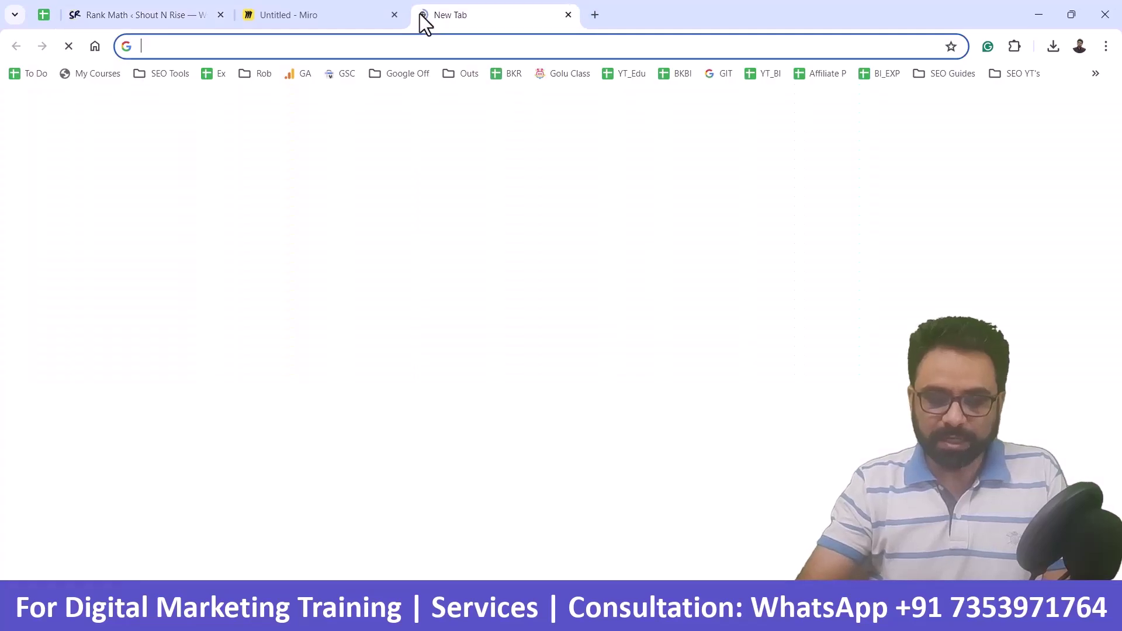
pyautogui.write('go')
pyautogui.press('Return')
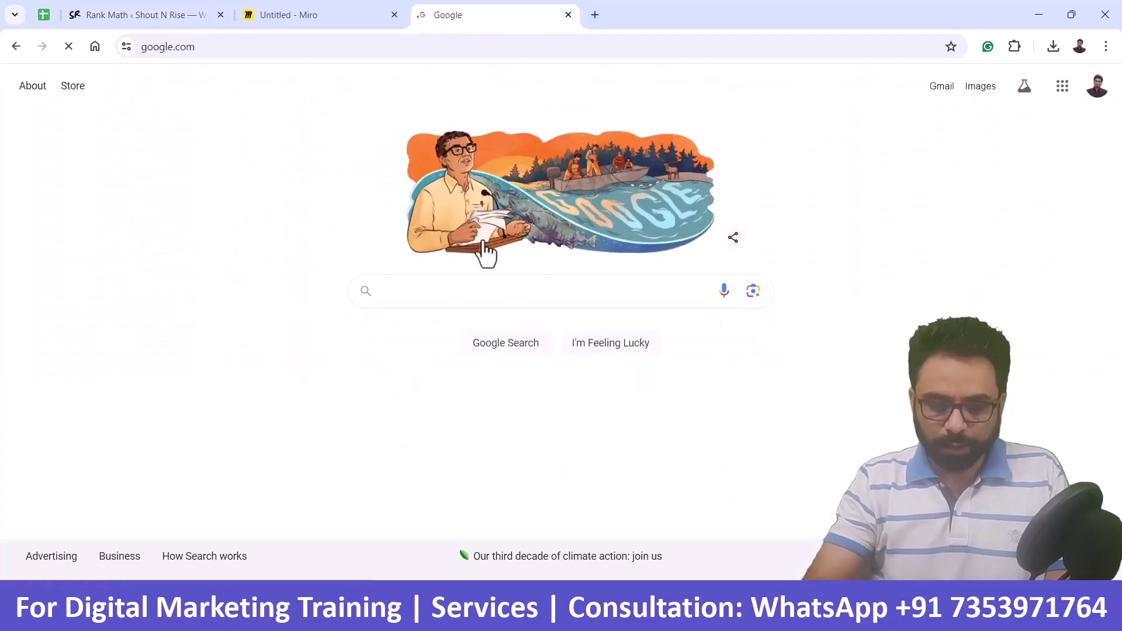
pyautogui.write('blogging')
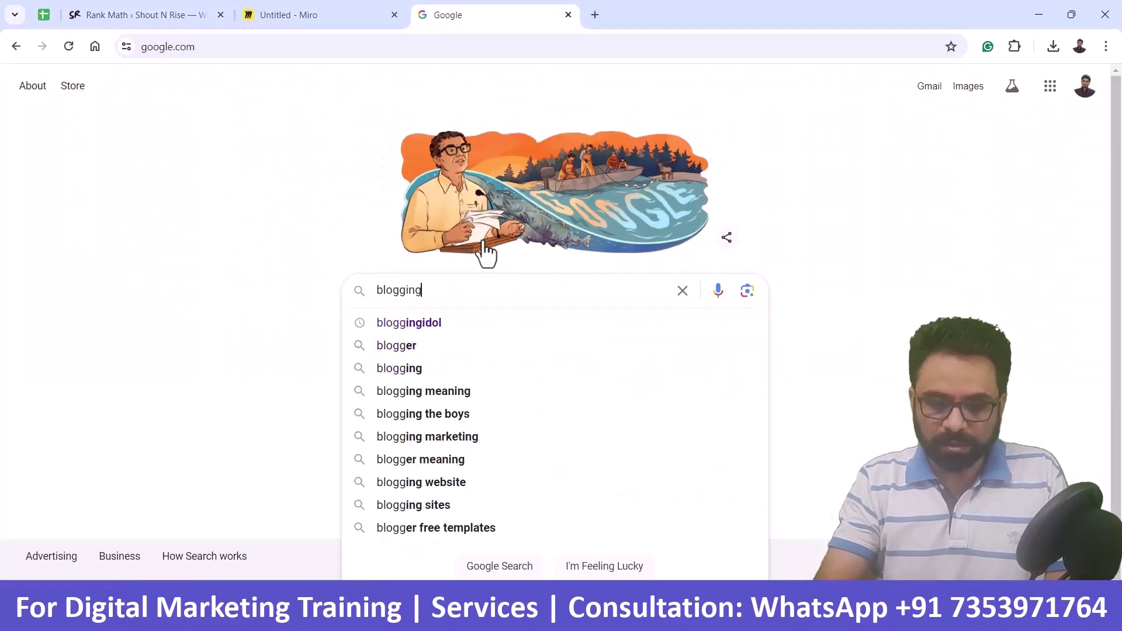
pyautogui.write('idol ')
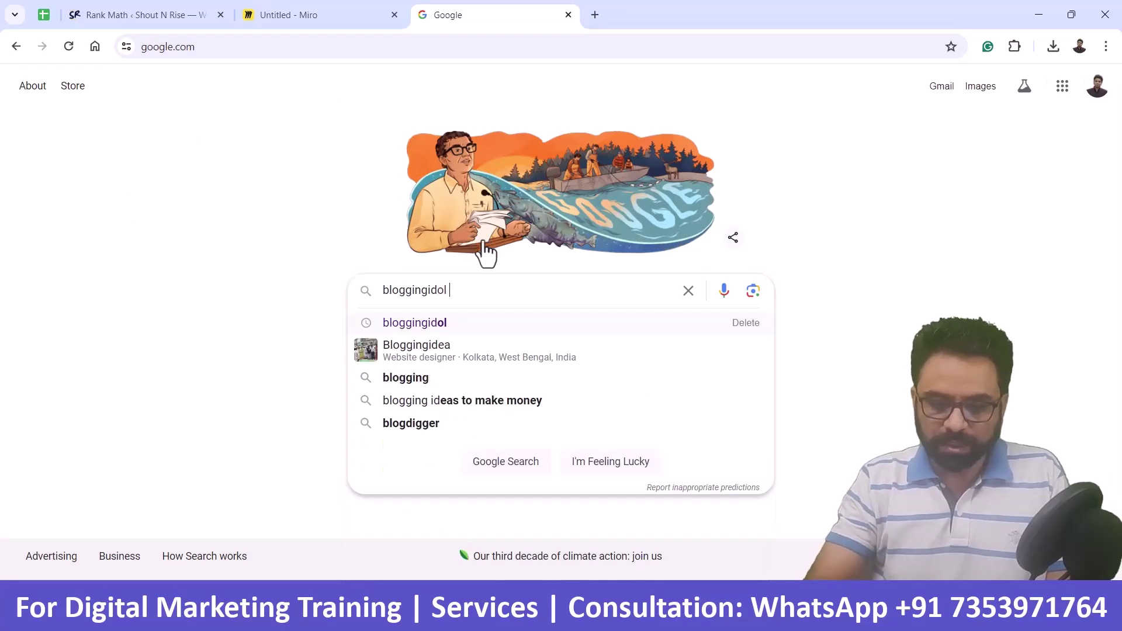
pyautogui.write('hindi')
pyautogui.press('BackSpace')
pyautogui.press('BackSpace')
pyautogui.press('BackSpace')
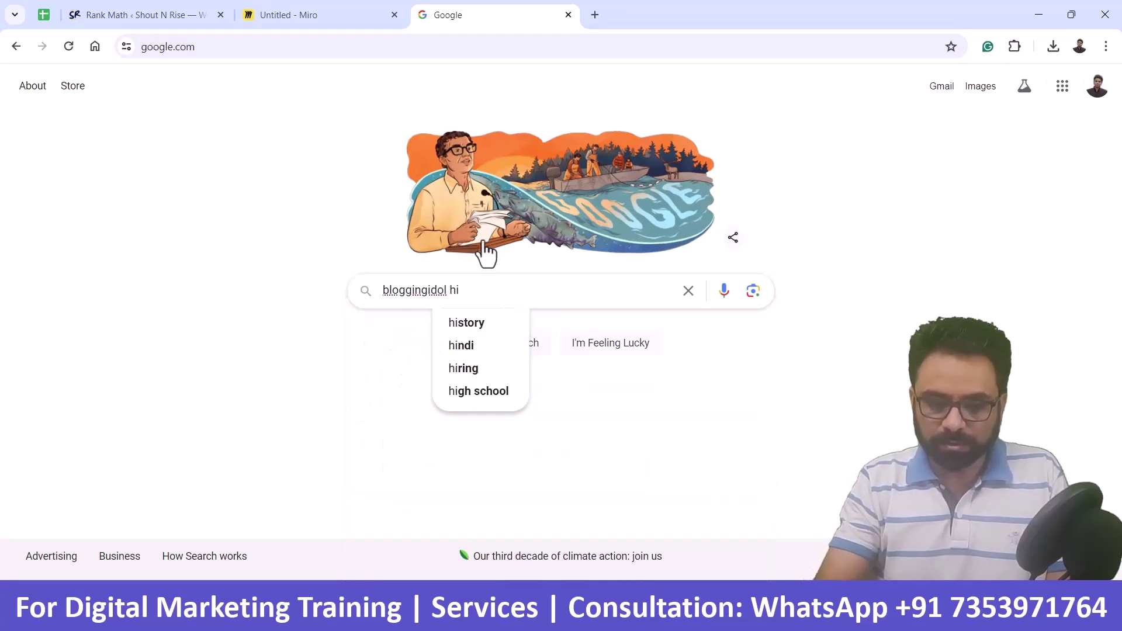
pyautogui.press('BackSpace')
pyautogui.press('BackSpace')
pyautogui.press('BackSpace')
pyautogui.press('Return')
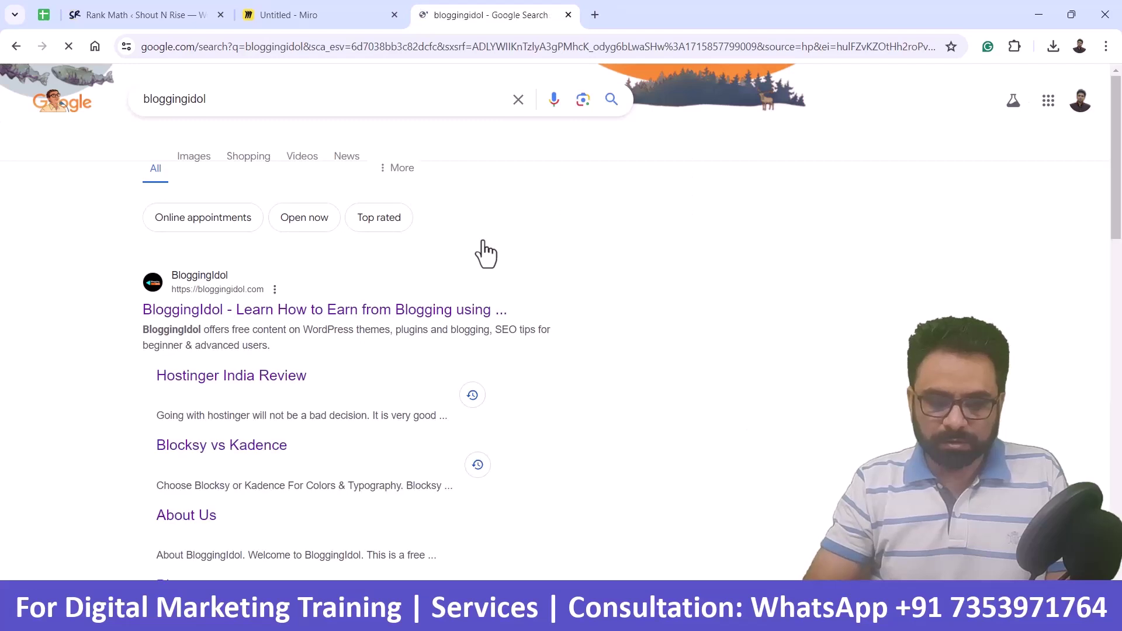
# - Switch the bloggingidol search to image results and look through the images found
pyautogui.click(197, 163)
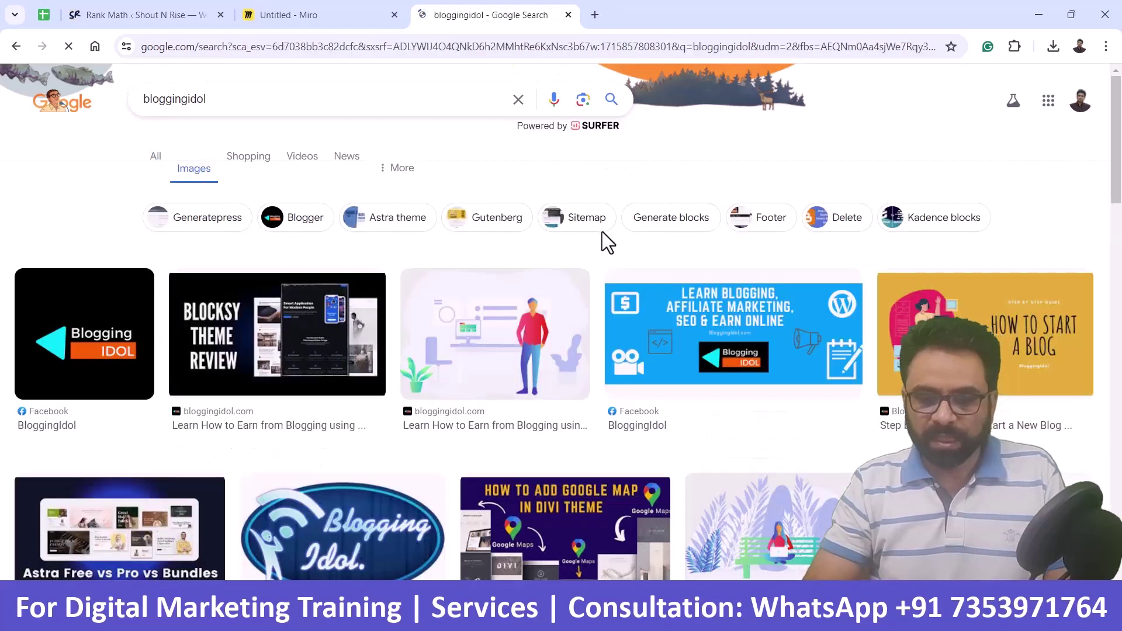
pyautogui.scroll(-3, 1118, 164)
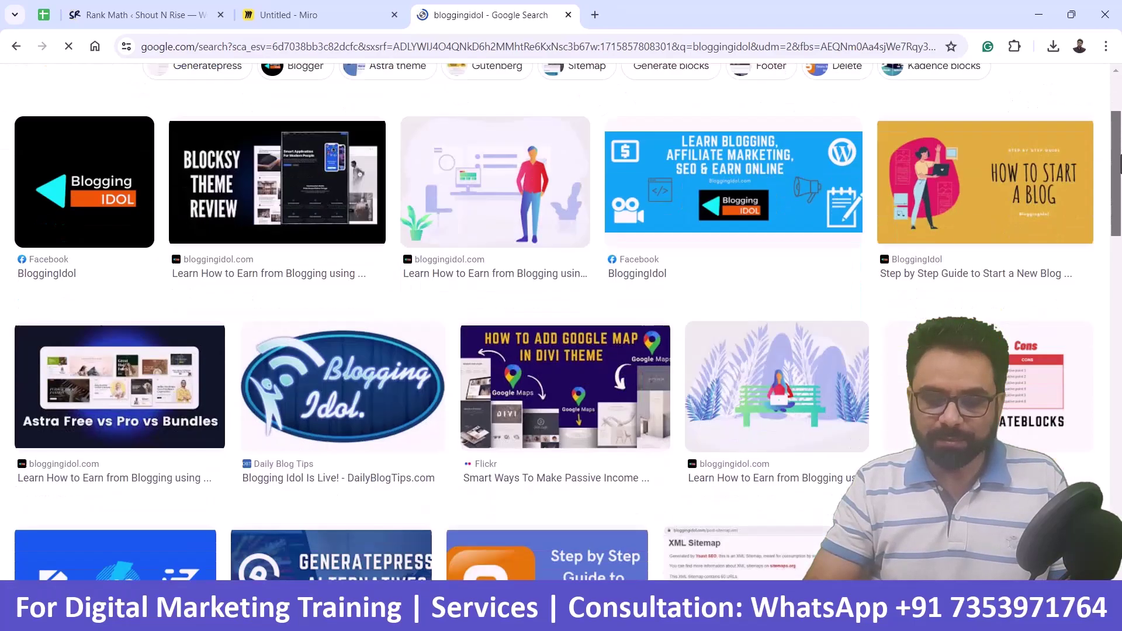
pyautogui.scroll(-10, 1119, 165)
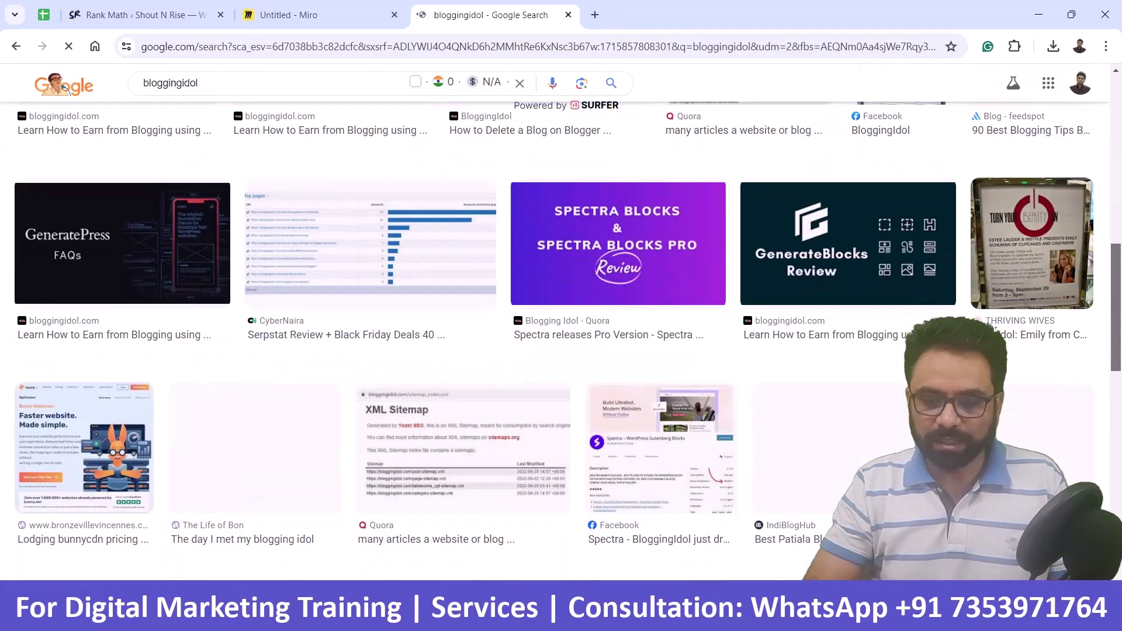
pyautogui.scroll(12, 719, 252)
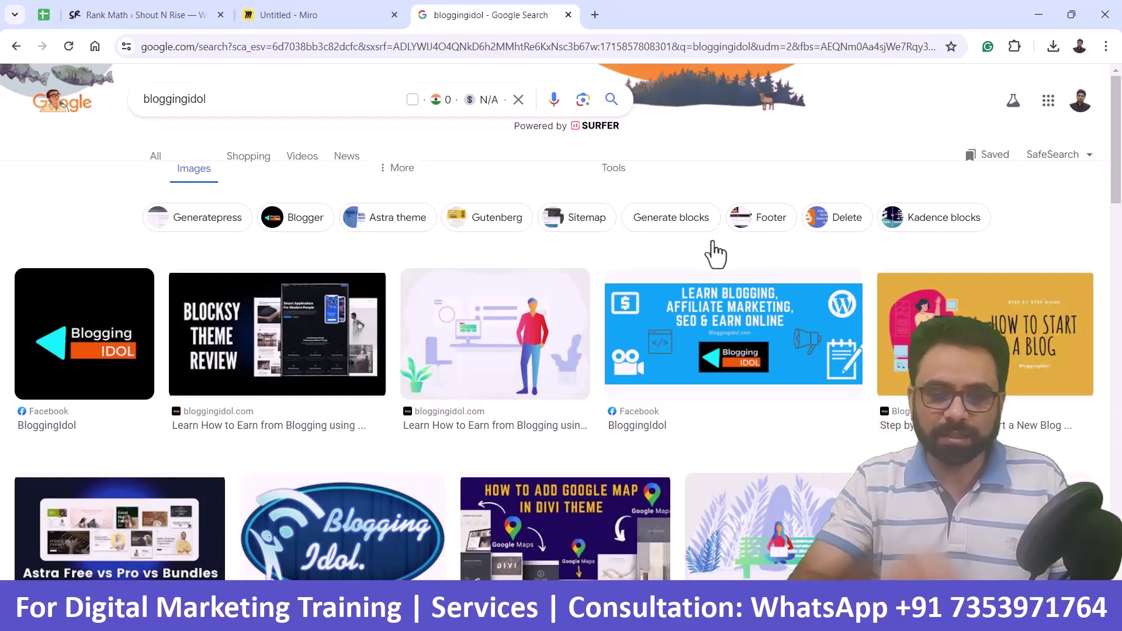
pyautogui.click(287, 101)
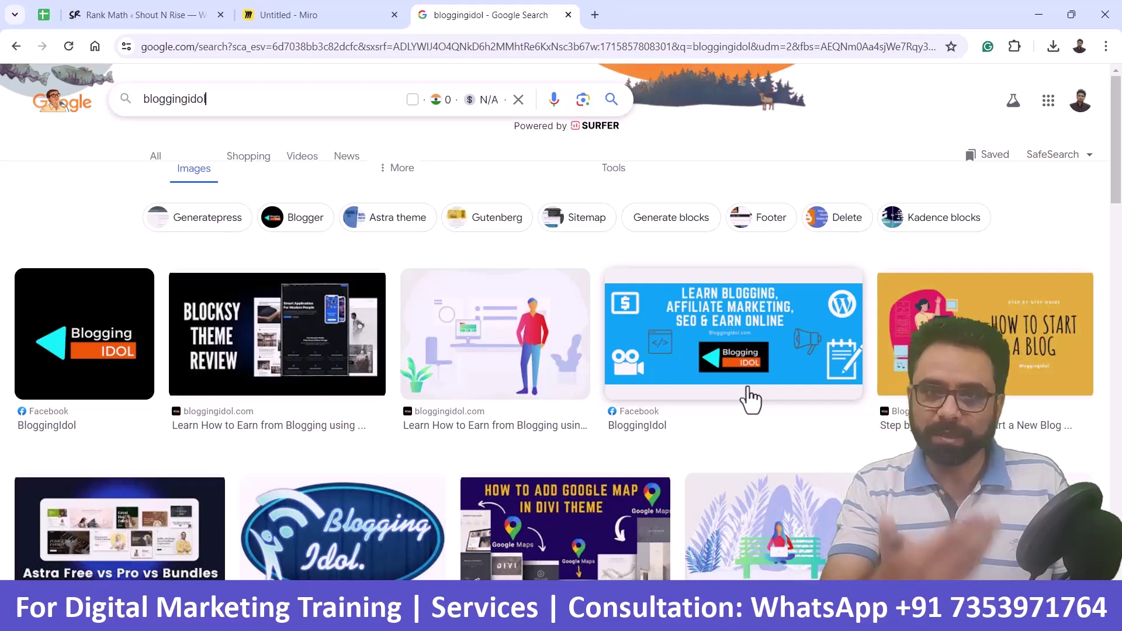
# - Return to the Rank Math modules, switch the Image SEO module off and back on, and open its settings
pyautogui.click(149, 13)
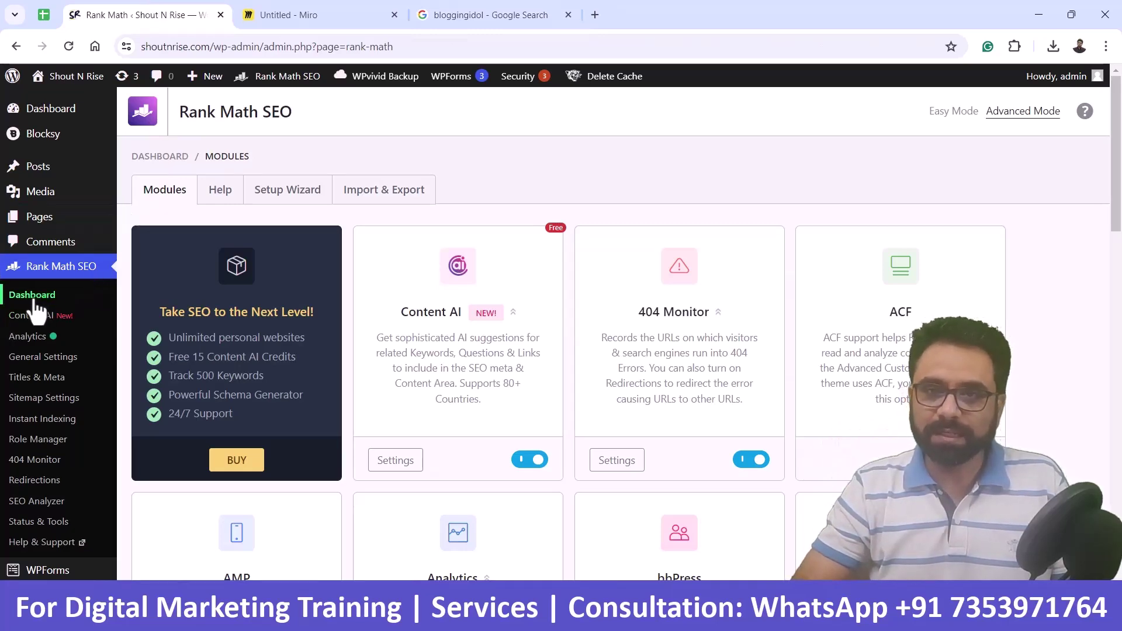
pyautogui.moveTo(1120, 146); pyautogui.dragTo(1120, 295)
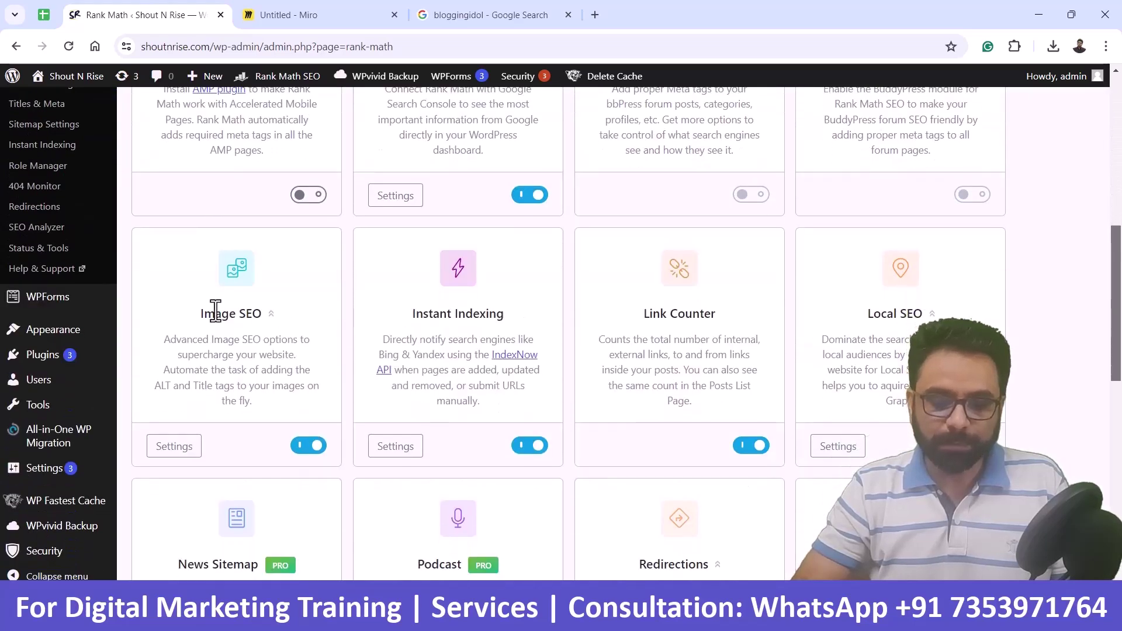
pyautogui.moveTo(200, 314); pyautogui.dragTo(268, 314)
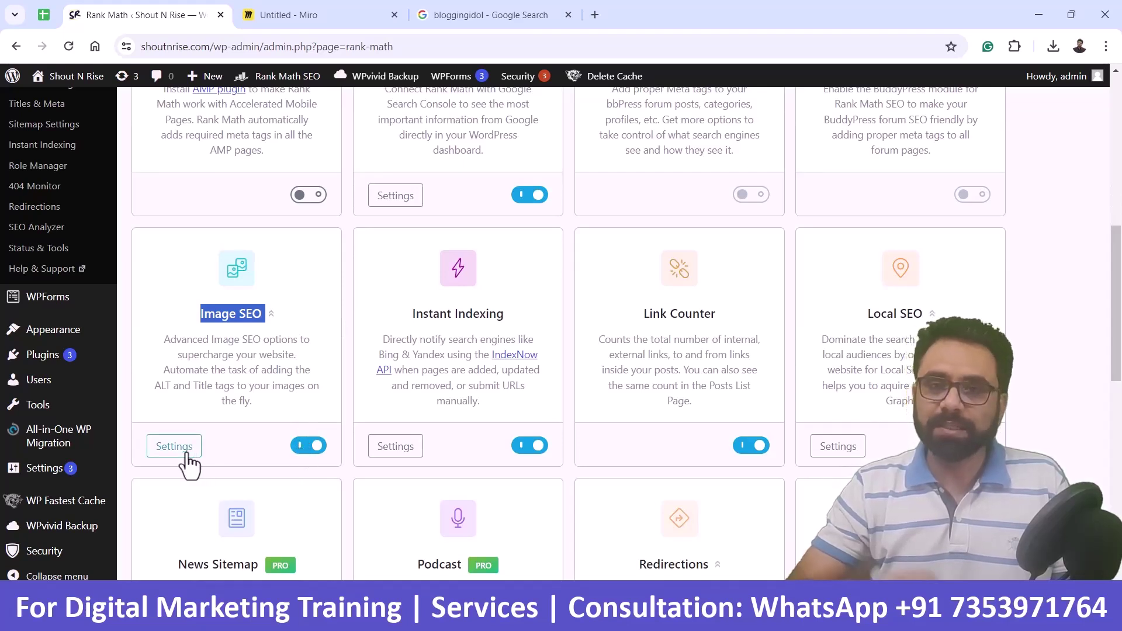
pyautogui.click(305, 450)
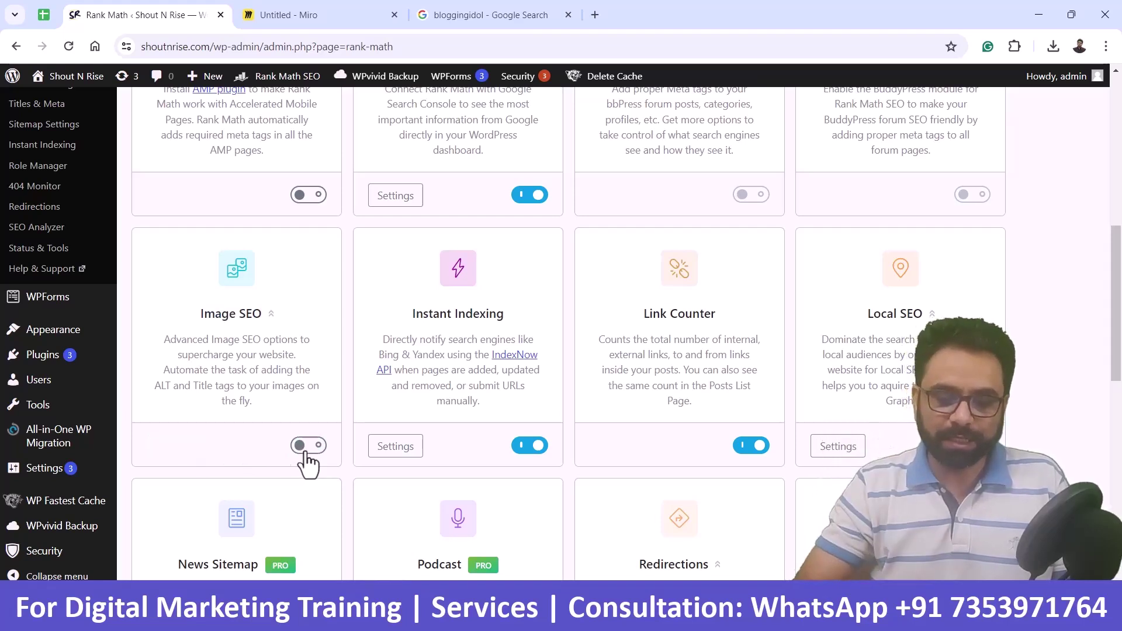
pyautogui.click(315, 448)
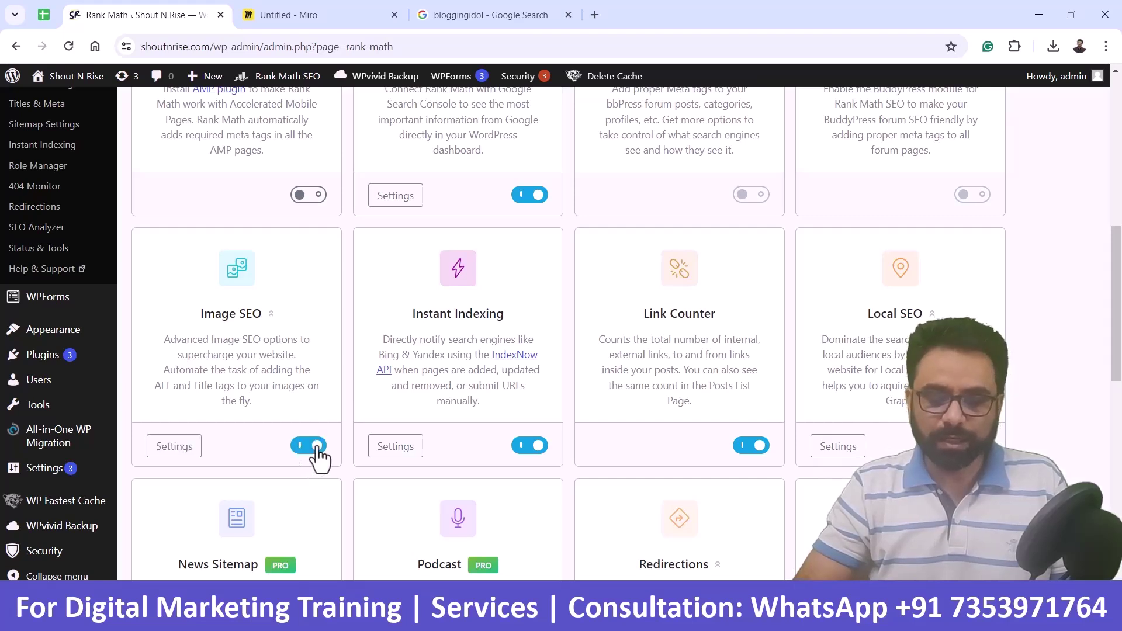
pyautogui.click(175, 445)
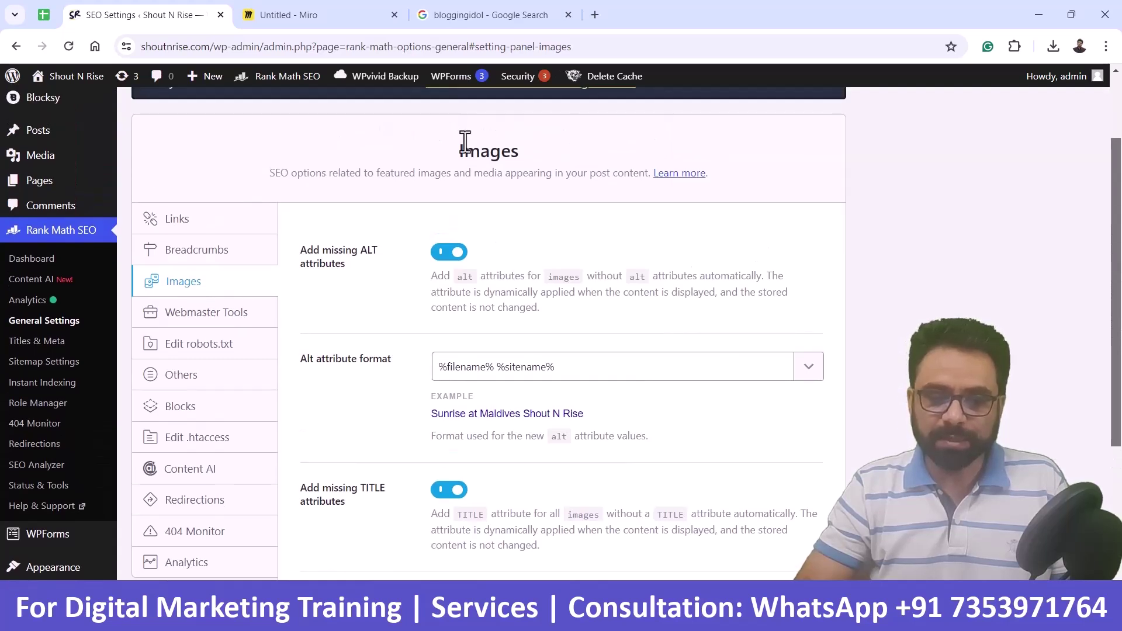
# - Turn off adding missing ALT attributes and missing TITLE attributes in the Images settings
pyautogui.moveTo(459, 149); pyautogui.dragTo(526, 155)
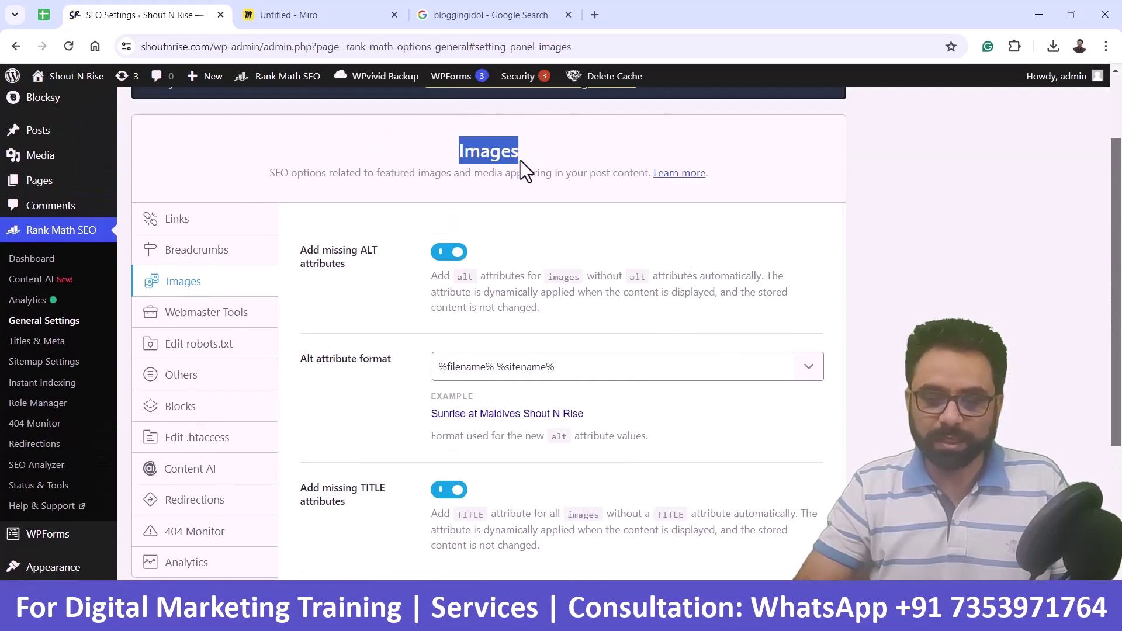
pyautogui.click(443, 252)
pyautogui.click(445, 361)
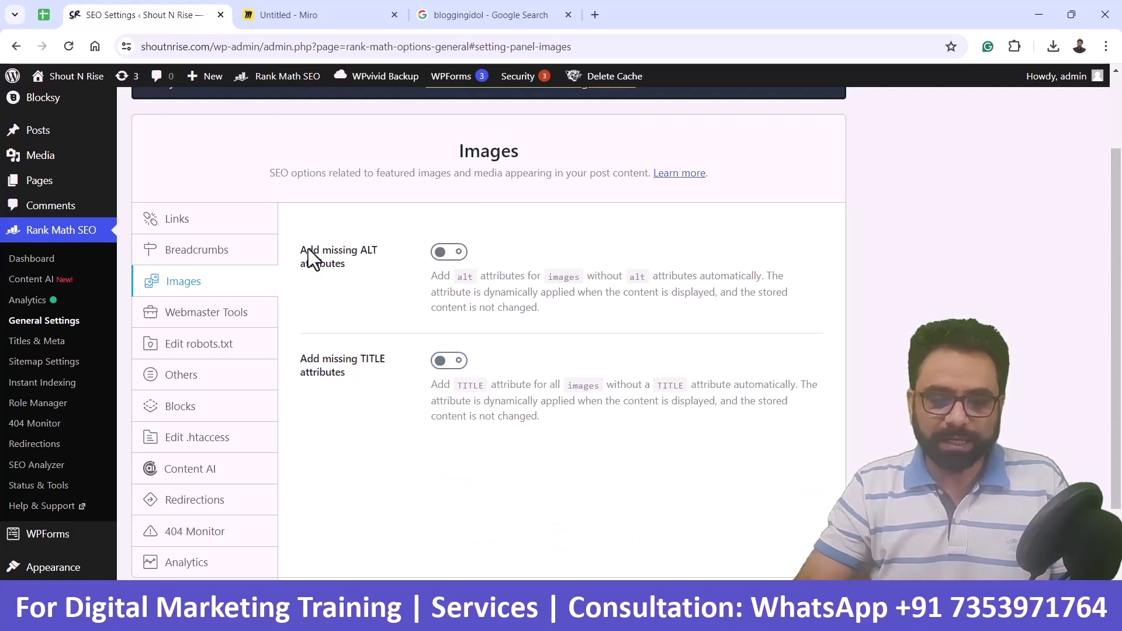
# - Examine the missing ALT and TITLE attribute options, and review the ALT text notes on the Miro board
pyautogui.moveTo(299, 250); pyautogui.dragTo(371, 263)
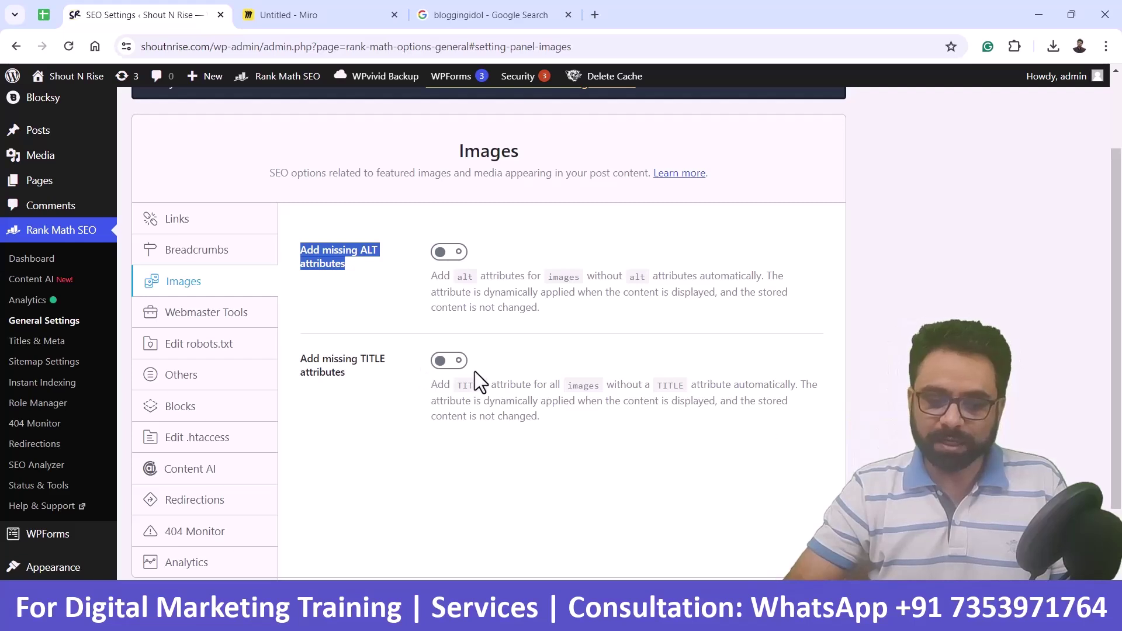
pyautogui.moveTo(371, 377); pyautogui.dragTo(303, 359)
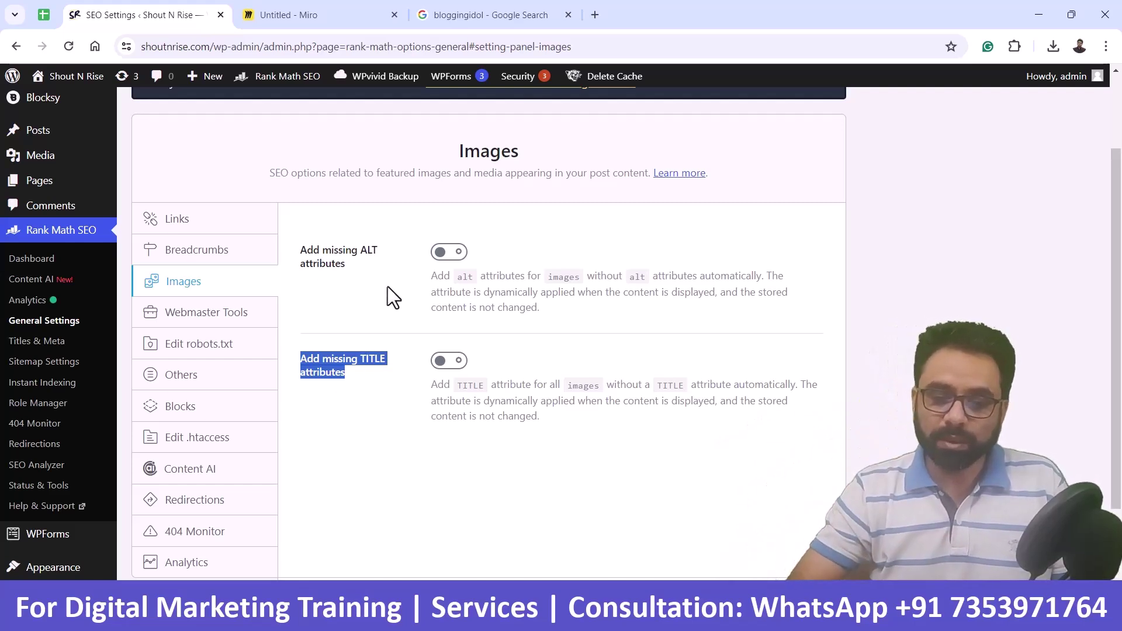
pyautogui.click(362, 249)
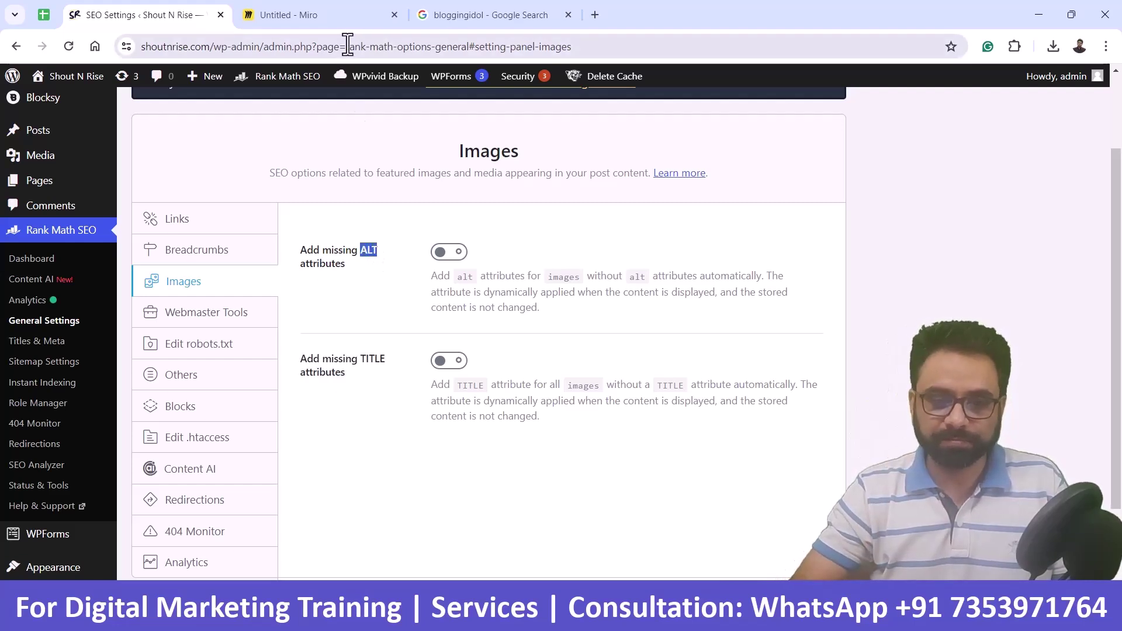
pyautogui.click(343, 11)
pyautogui.press('k')
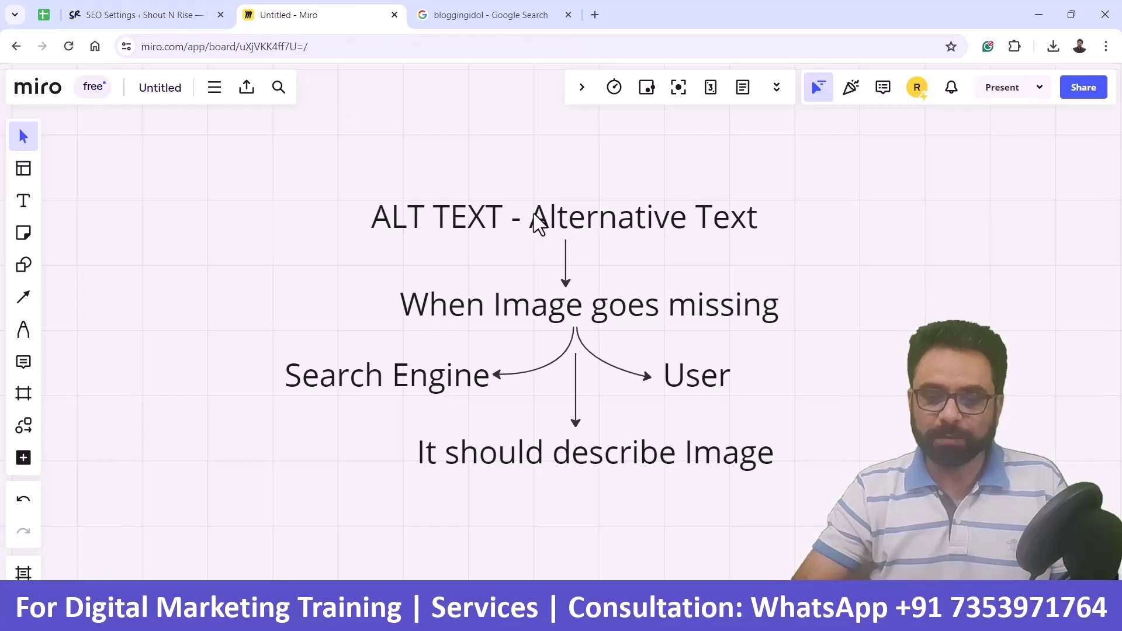
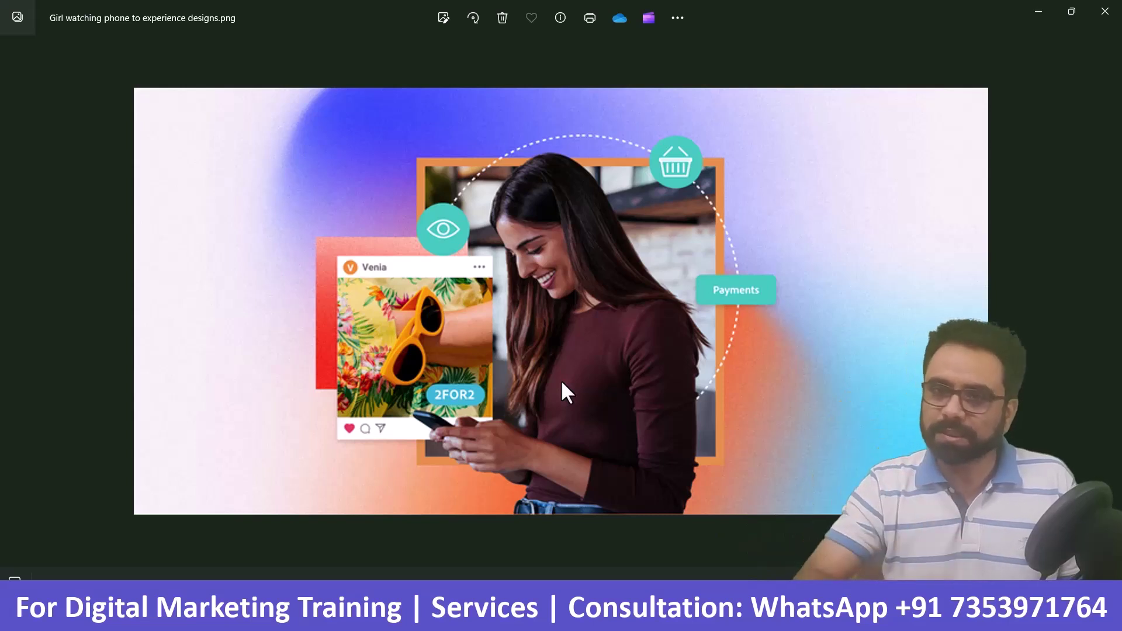
pyautogui.hotkey('alt', 'Tab')
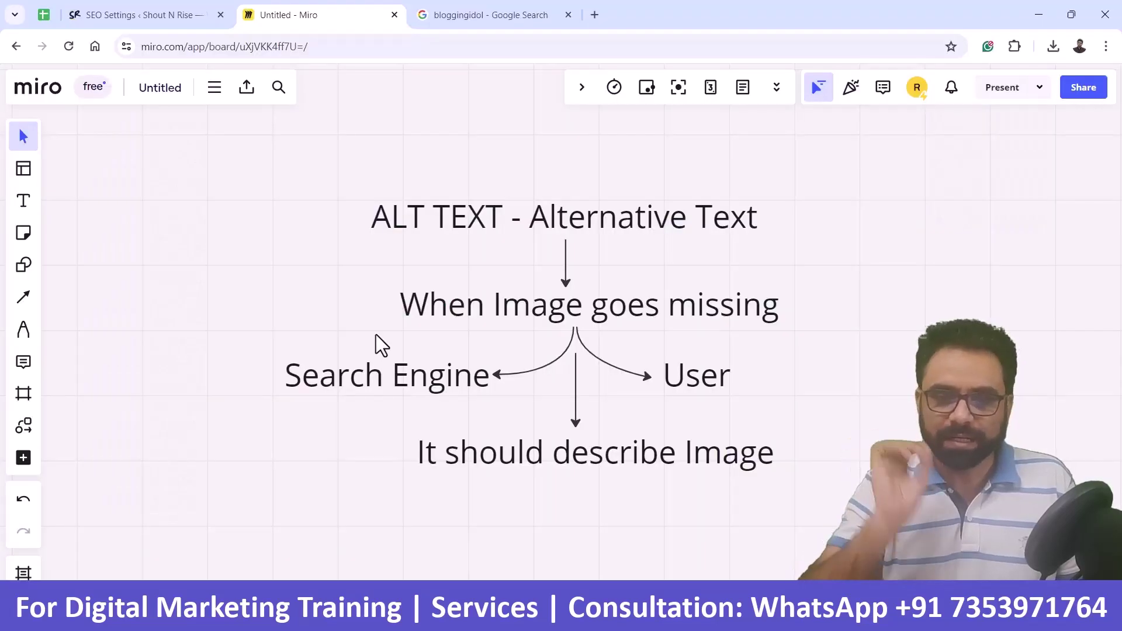
# - Go back to the Rank Math Images settings, enable adding missing ALT attributes, and inspect the filename variable in the alt format
pyautogui.click(144, 7)
pyautogui.click(524, 244)
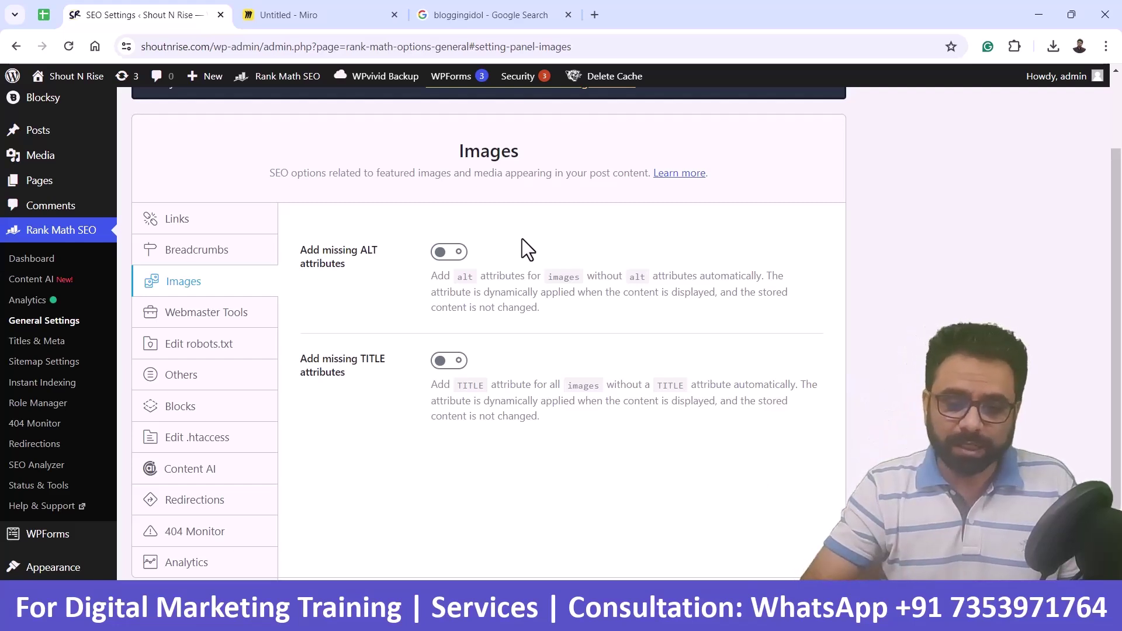
pyautogui.click(459, 257)
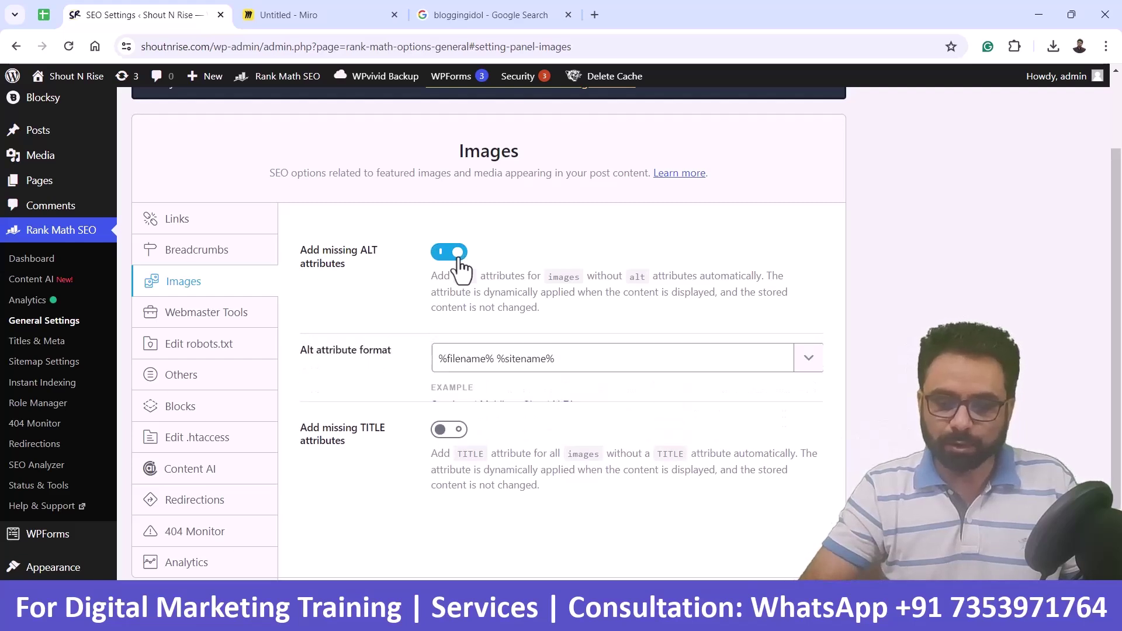
pyautogui.moveTo(1120, 232); pyautogui.dragTo(1120, 269)
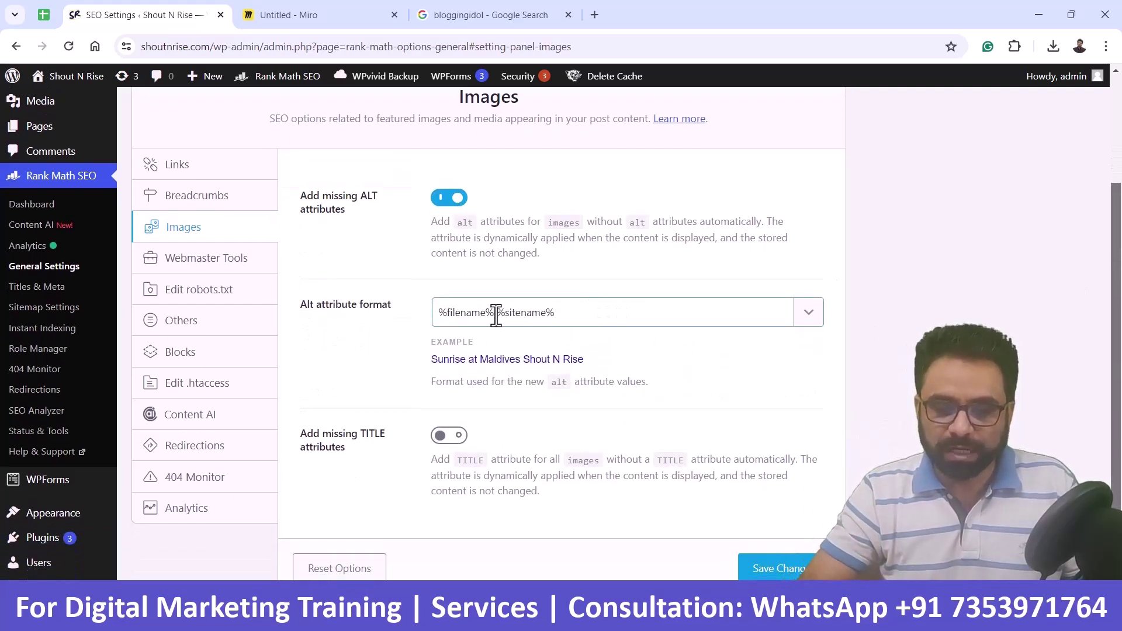
pyautogui.moveTo(495, 315); pyautogui.dragTo(415, 322)
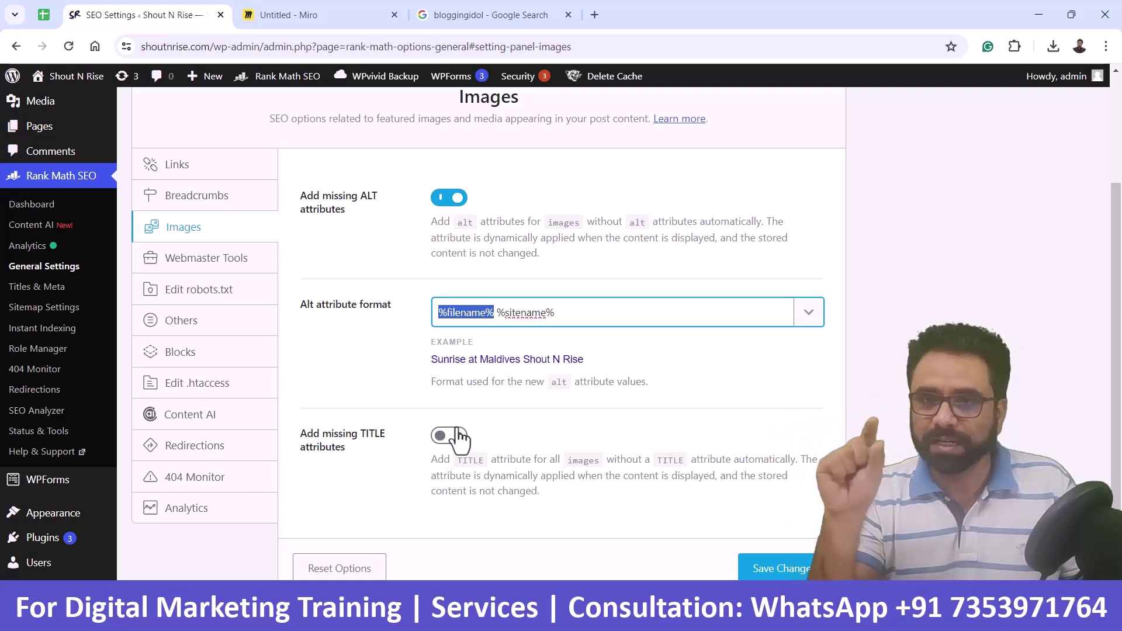
# - Remove the %sitename% variable from the Alt attribute format, leaving only %filename%
pyautogui.click(497, 315)
pyautogui.moveTo(497, 314); pyautogui.dragTo(600, 319)
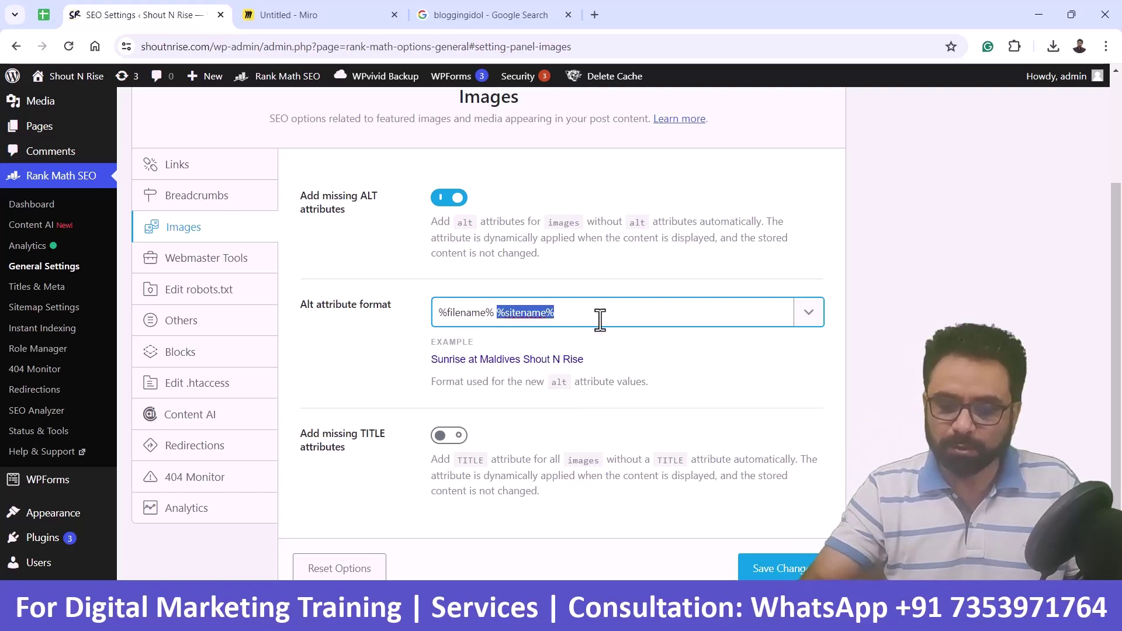
pyautogui.press('BackSpace')
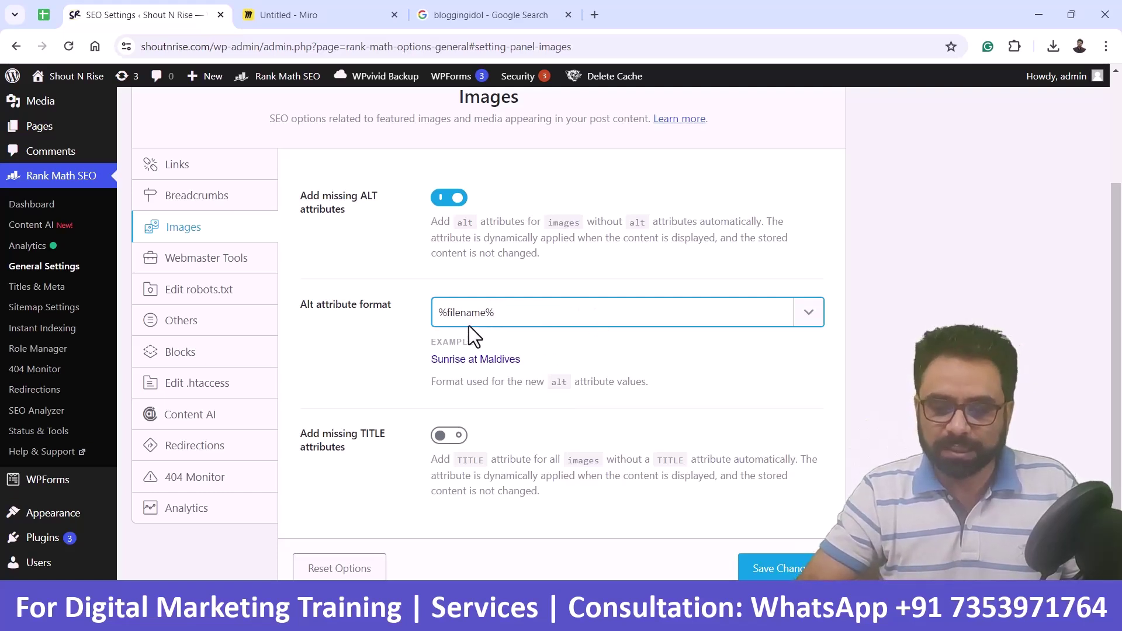
pyautogui.moveTo(496, 312); pyautogui.dragTo(405, 315)
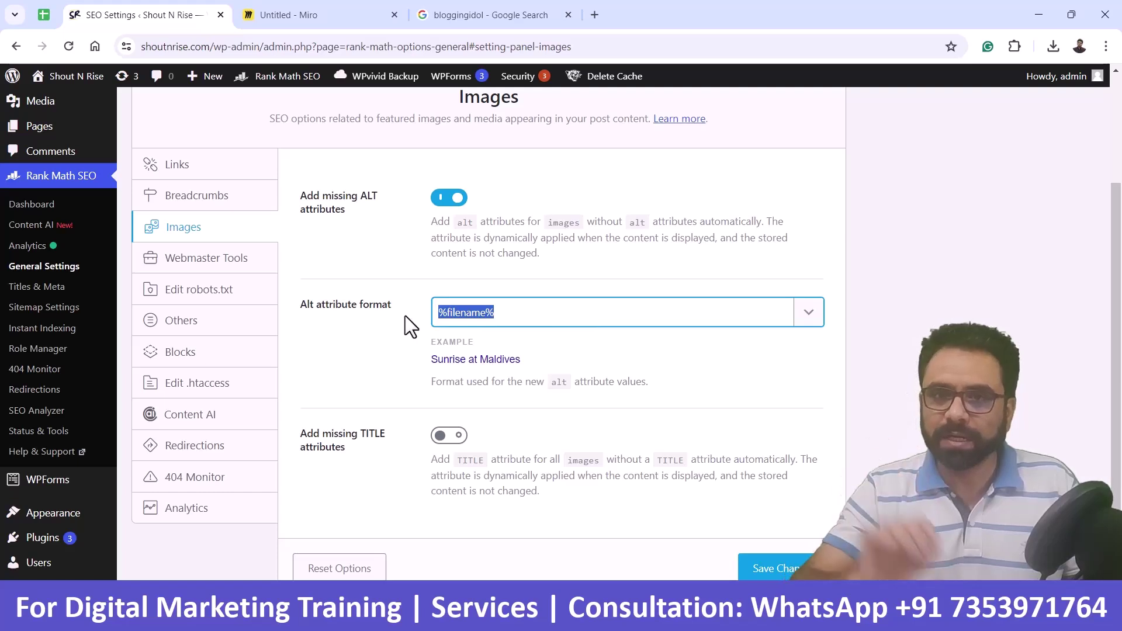
# - Find the Site Title variable with the search term "site" and add %sitename% after %filename% in the Alt attribute format
pyautogui.click(812, 314)
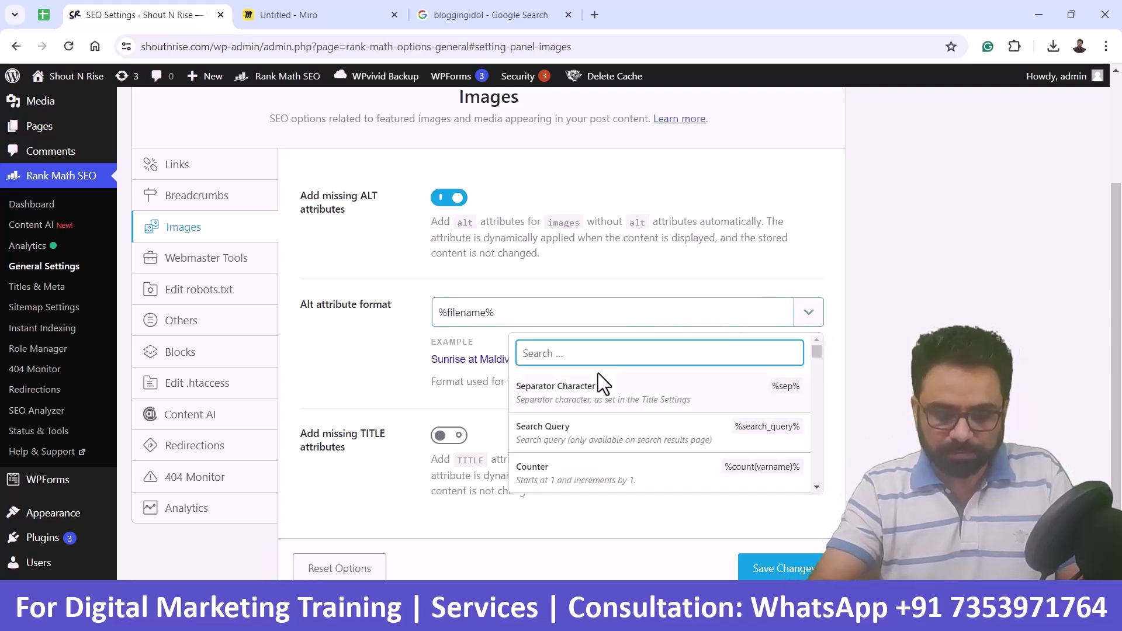
pyautogui.write('siten')
pyautogui.press('BackSpace')
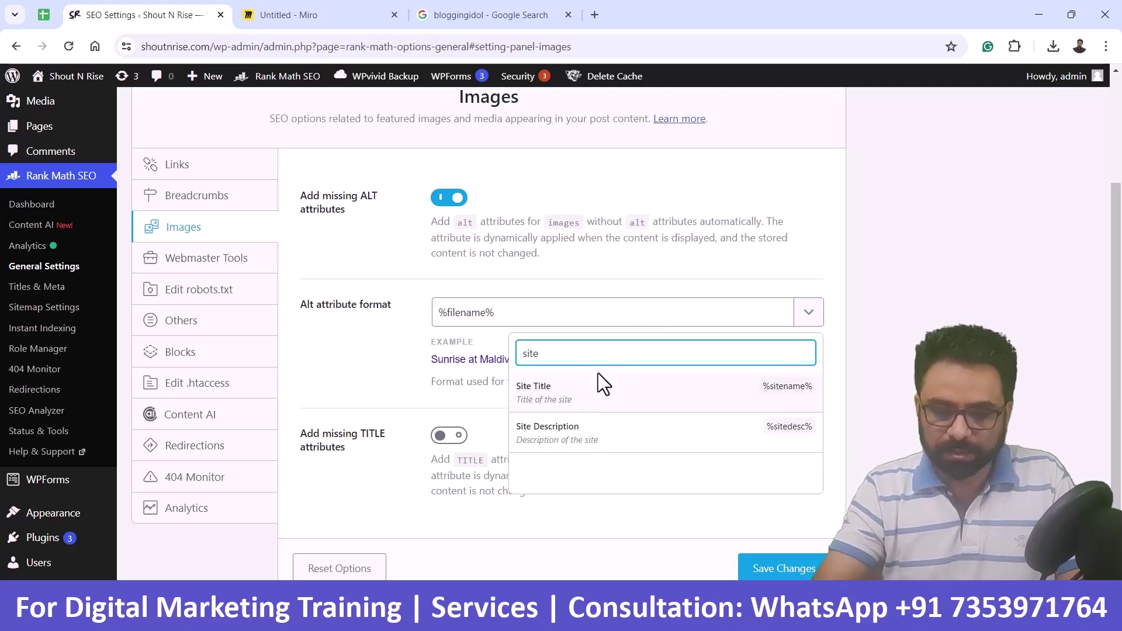
pyautogui.click(573, 403)
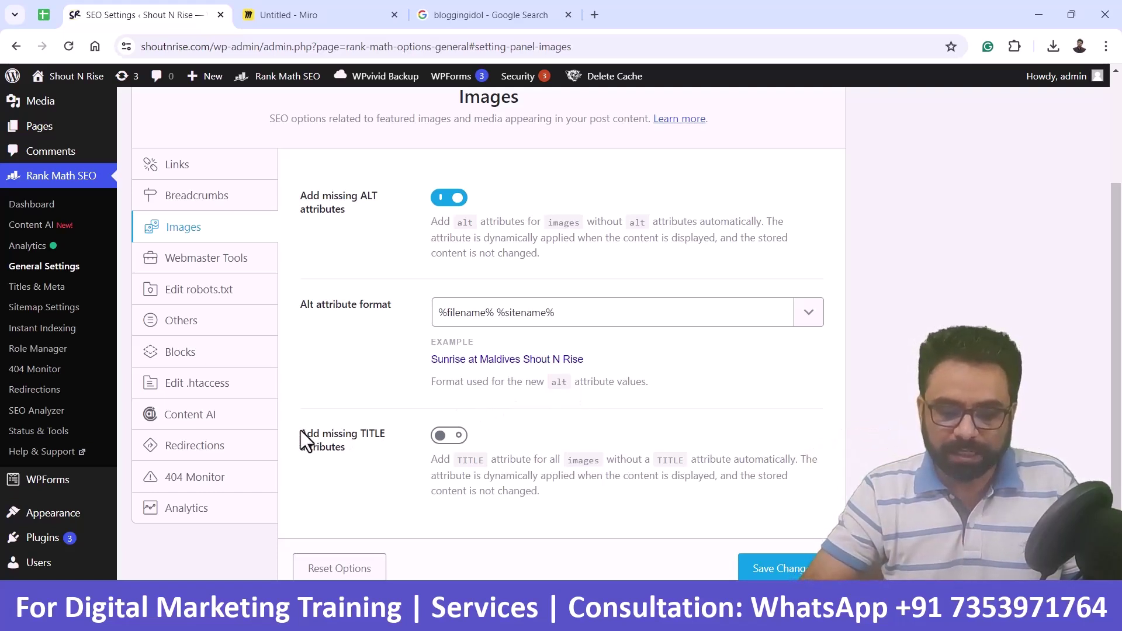
# - Enable adding missing TITLE attributes, review the title format while keeping %title% %count(title)%, and save the image settings
pyautogui.moveTo(300, 430); pyautogui.dragTo(446, 437)
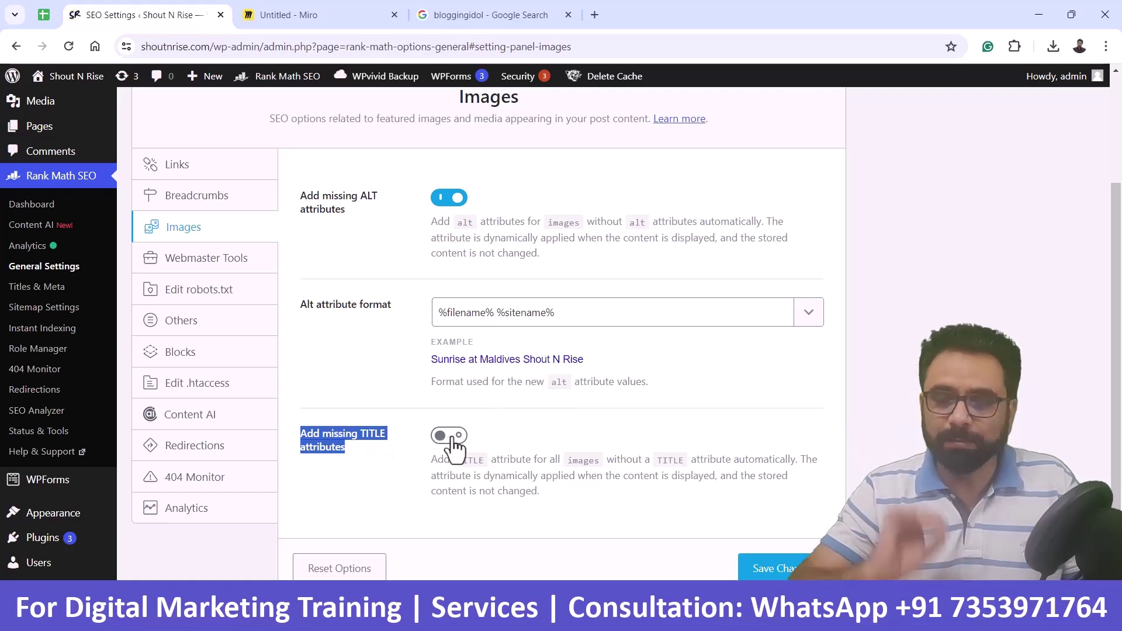
pyautogui.click(451, 437)
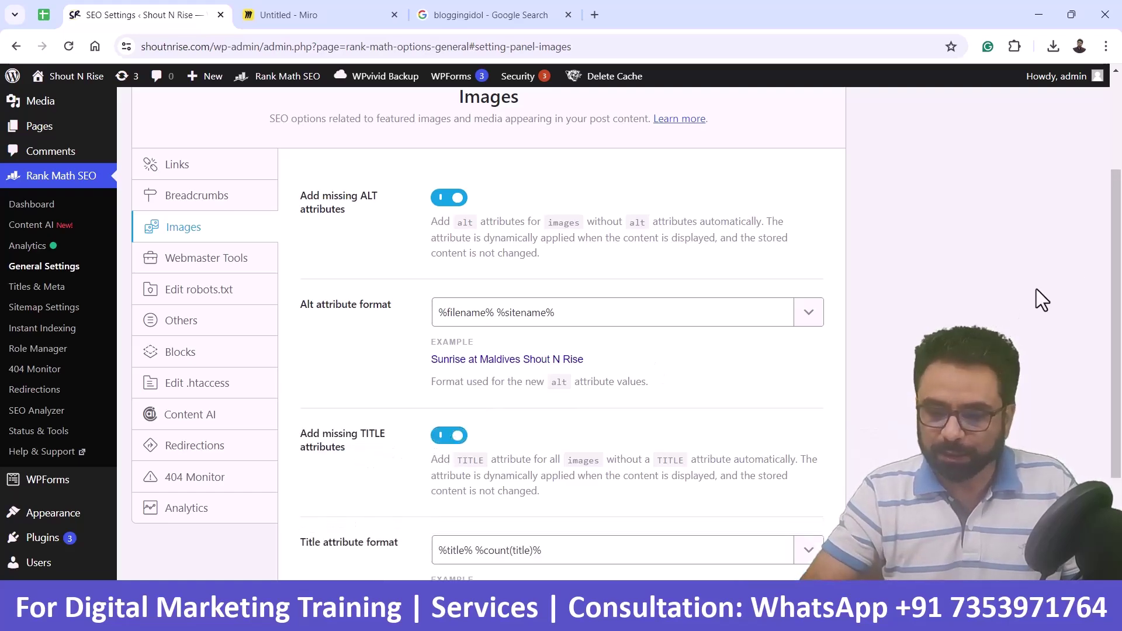
pyautogui.moveTo(1115, 269); pyautogui.dragTo(1119, 374)
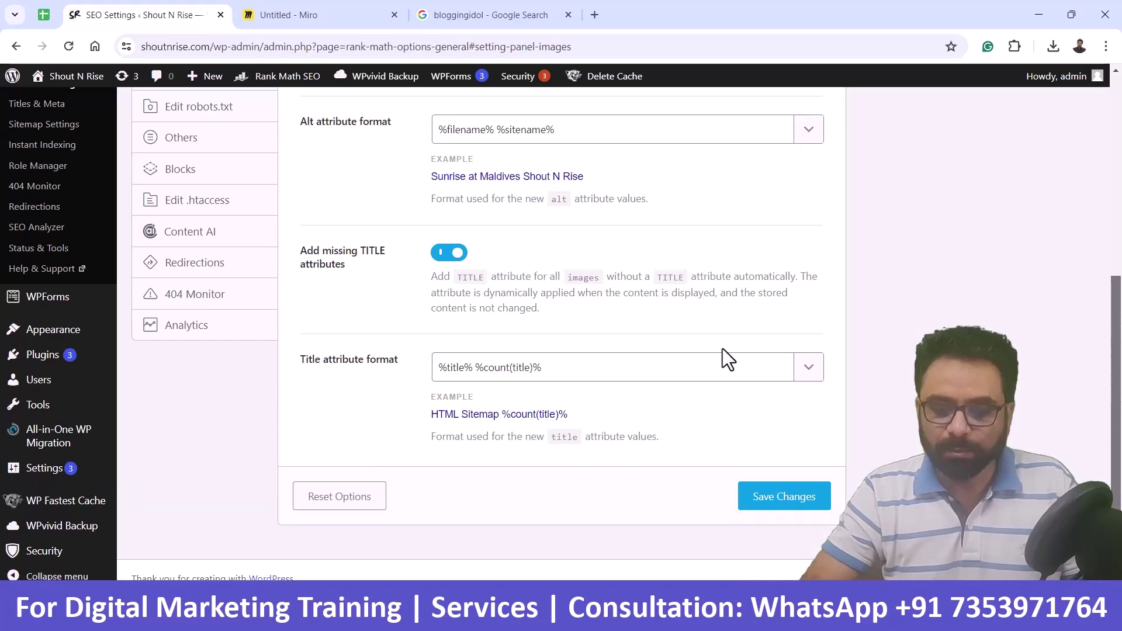
pyautogui.moveTo(556, 370); pyautogui.dragTo(408, 377)
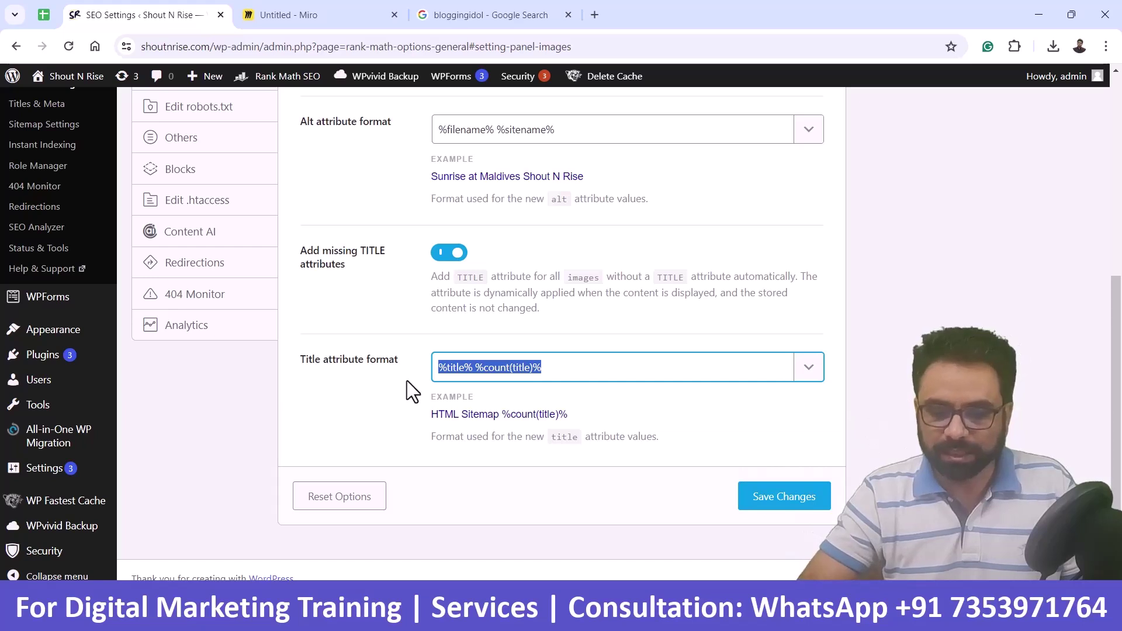
pyautogui.click(772, 496)
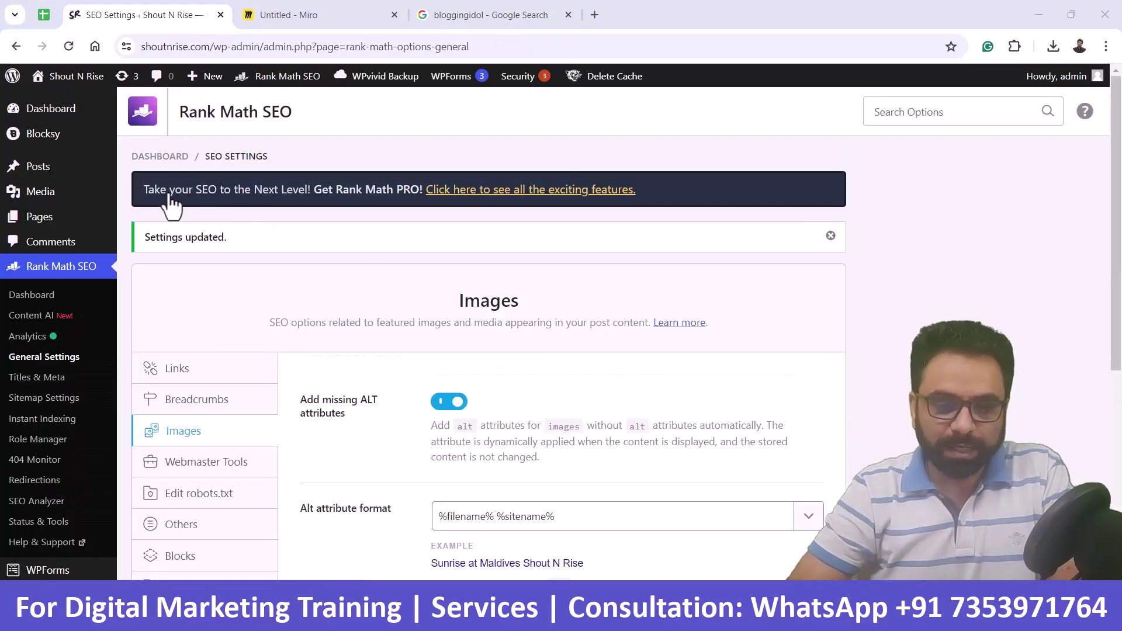
# - Open the Media Library in a new tab and check the Digital Marketing image's title and alternative text, then close its details
pyautogui.moveTo(76, 193)
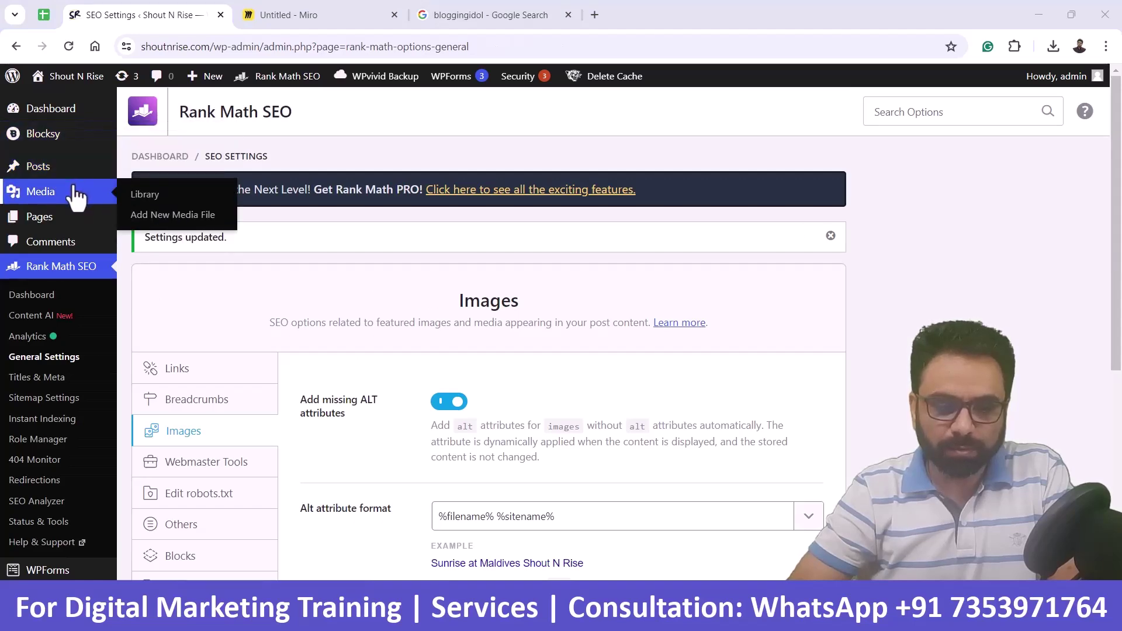
pyautogui.rightClick(135, 196)
pyautogui.click(153, 204)
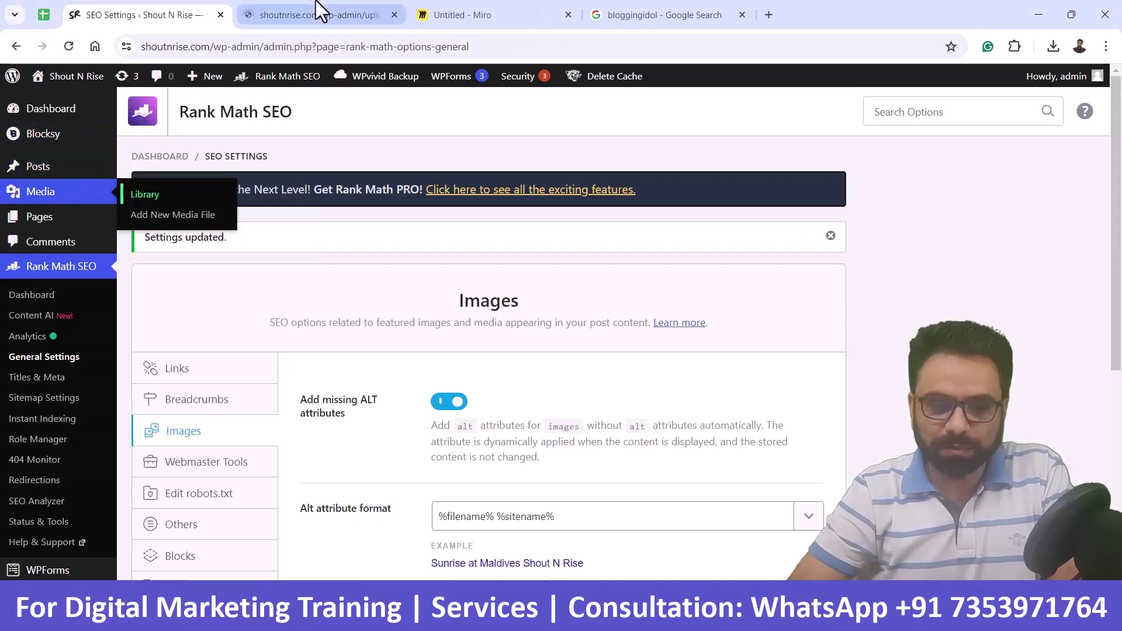
pyautogui.click(319, 12)
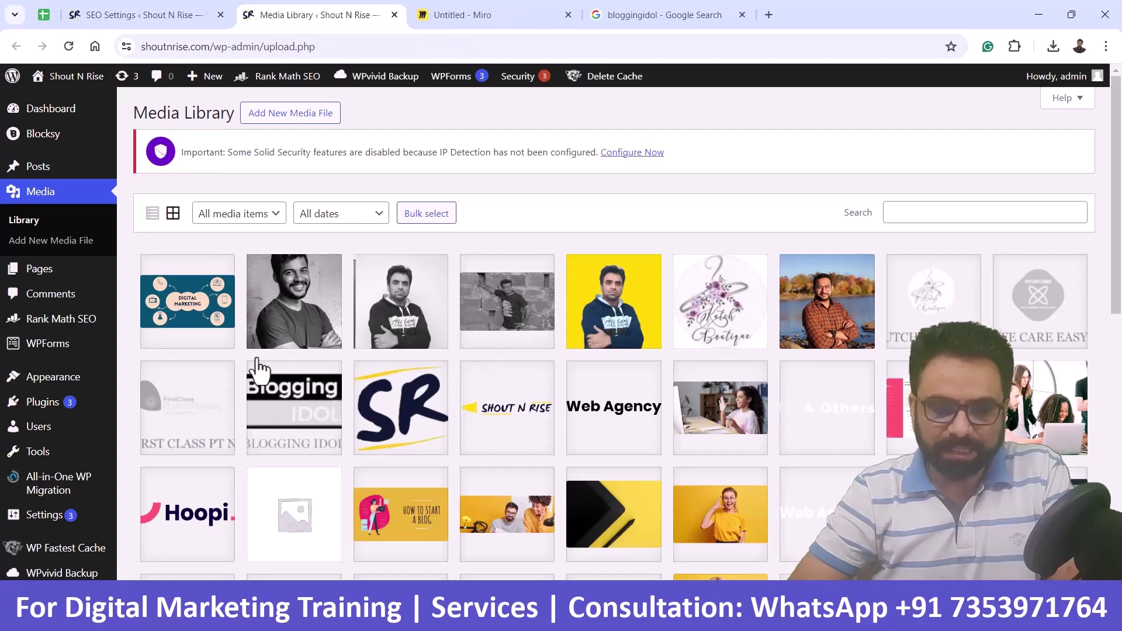
pyautogui.click(221, 320)
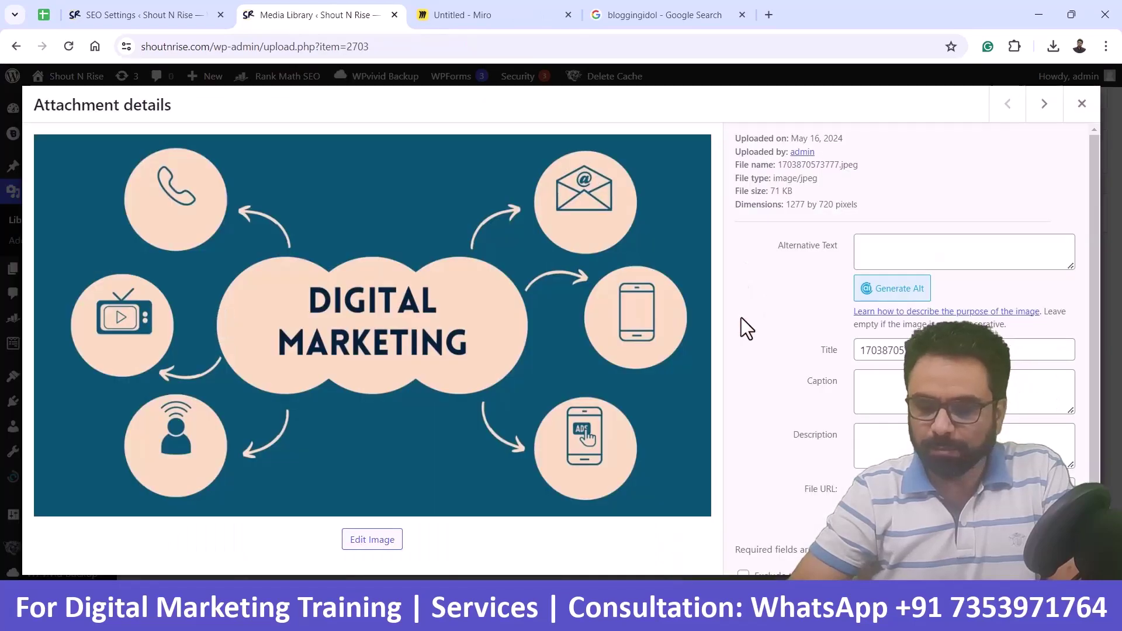
pyautogui.click(822, 346)
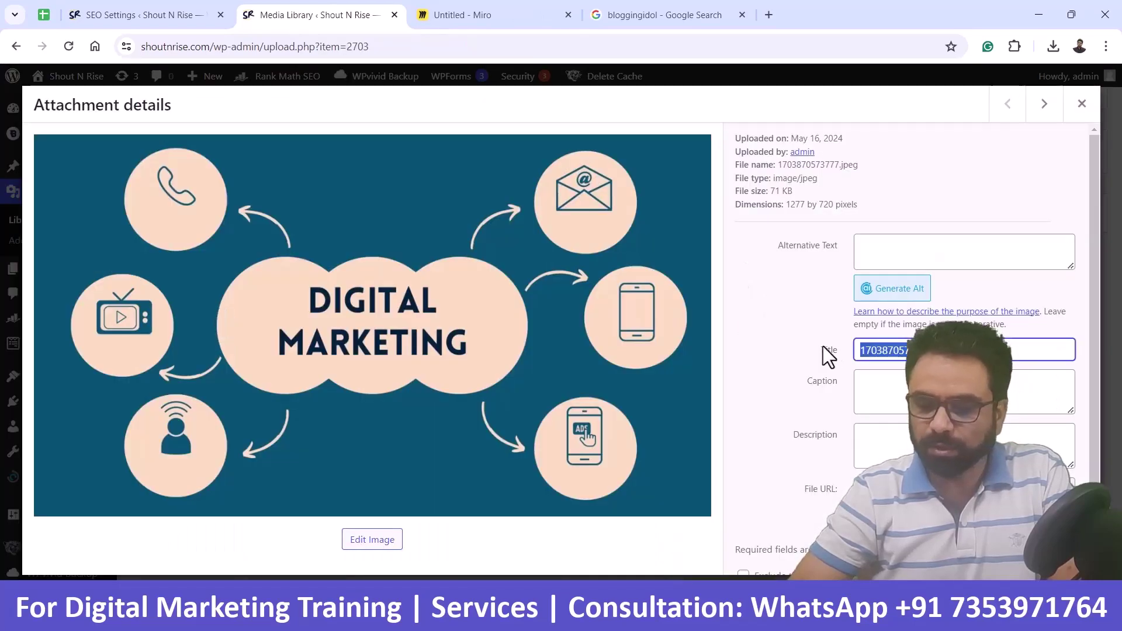
pyautogui.click(897, 252)
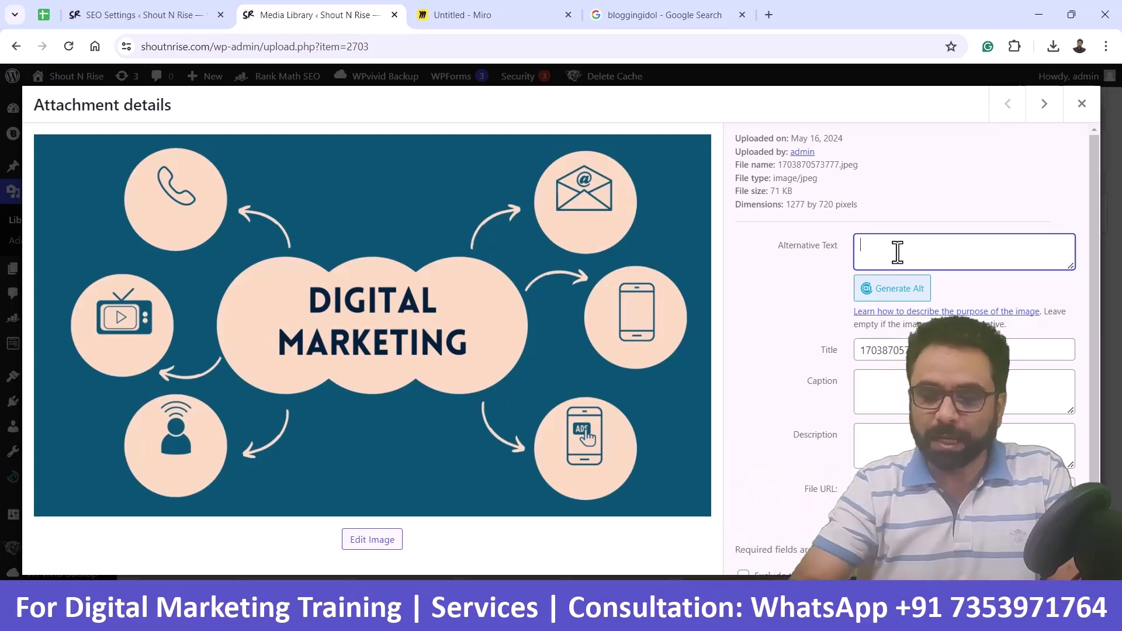
pyautogui.click(1081, 104)
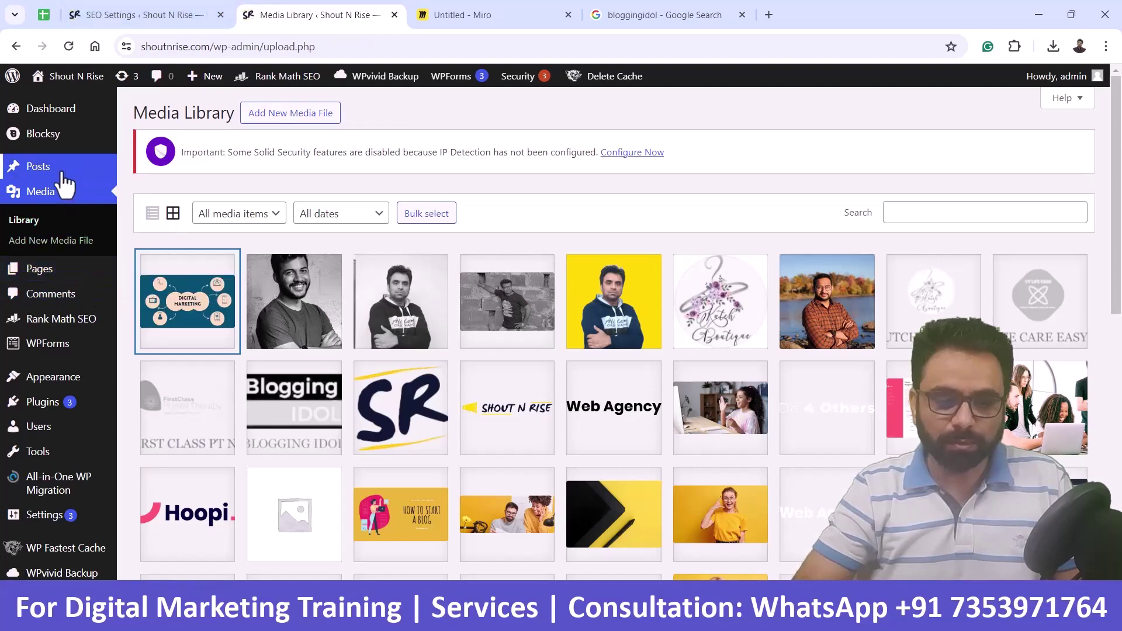
# - Open the posts list in a new tab, and from it open the post "Venenatis Urna Cursus Eget Nunc Scelerisque" for editing in another tab
pyautogui.rightClick(79, 171)
pyautogui.click(88, 182)
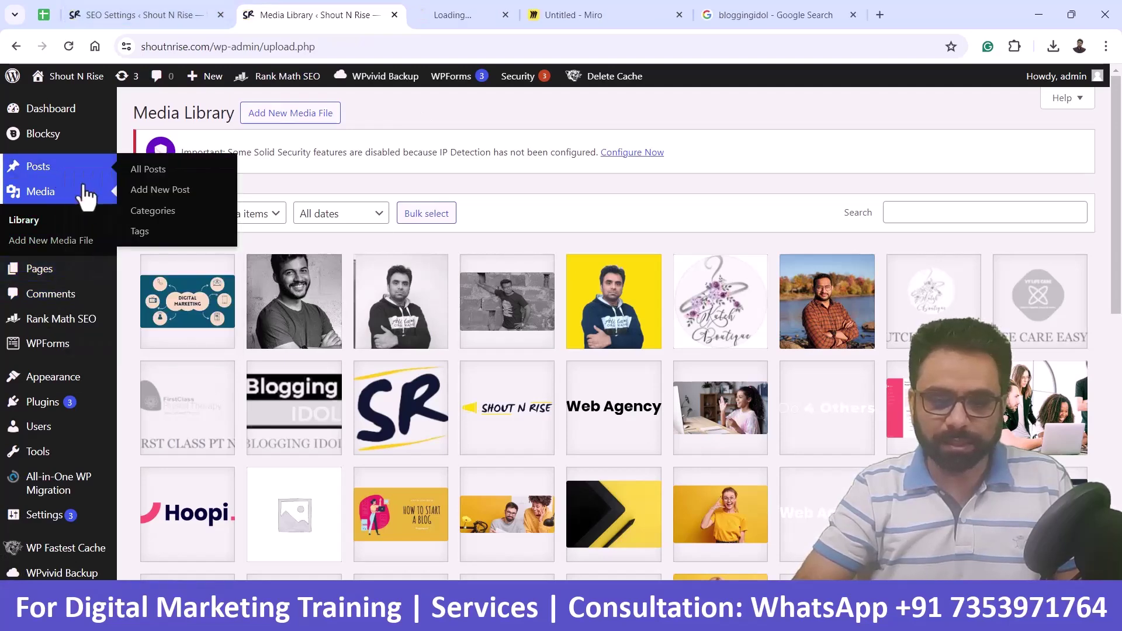
pyautogui.click(448, 12)
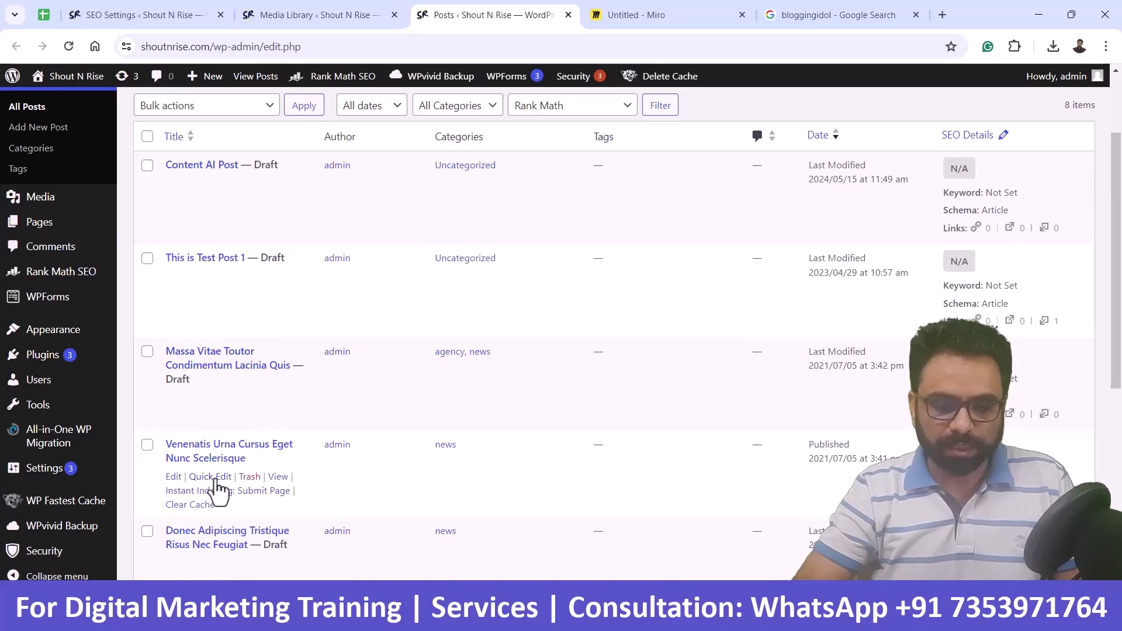
pyautogui.rightClick(173, 477)
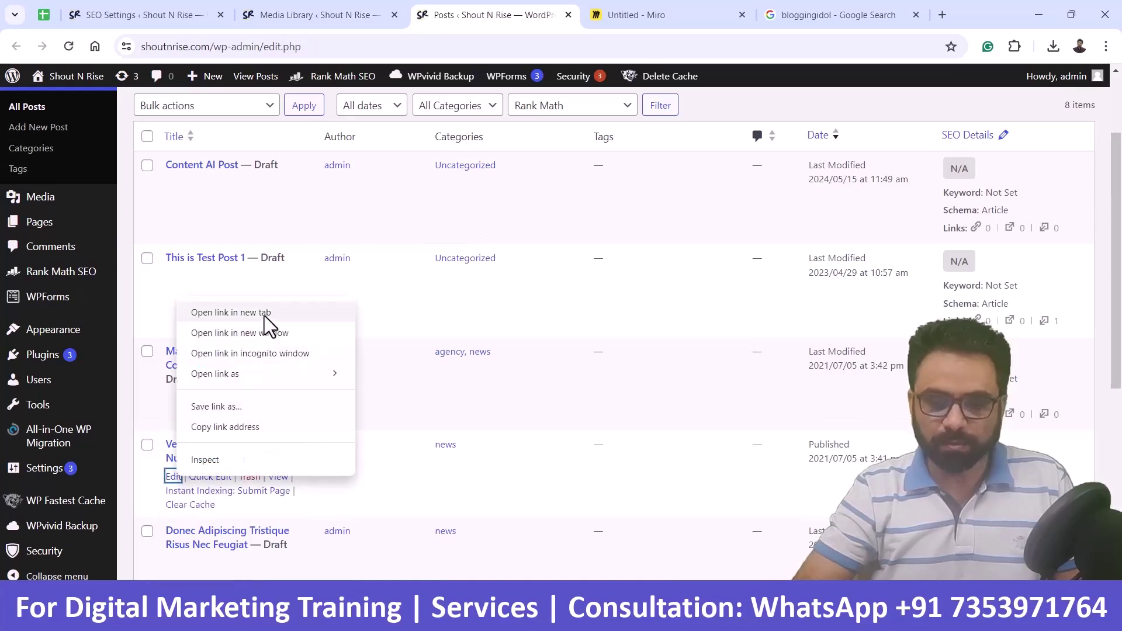
pyautogui.click(264, 315)
pyautogui.click(584, 14)
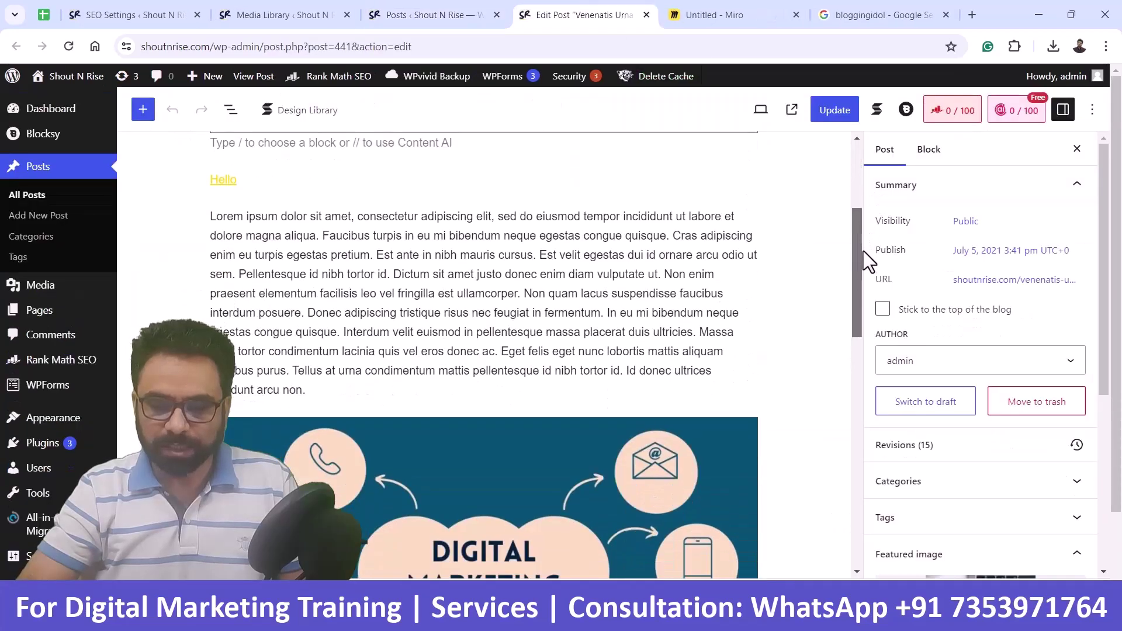
# - Select the Digital Marketing image in the post and check its alternative text field
pyautogui.moveTo(863, 251); pyautogui.dragTo(864, 288)
pyautogui.click(559, 391)
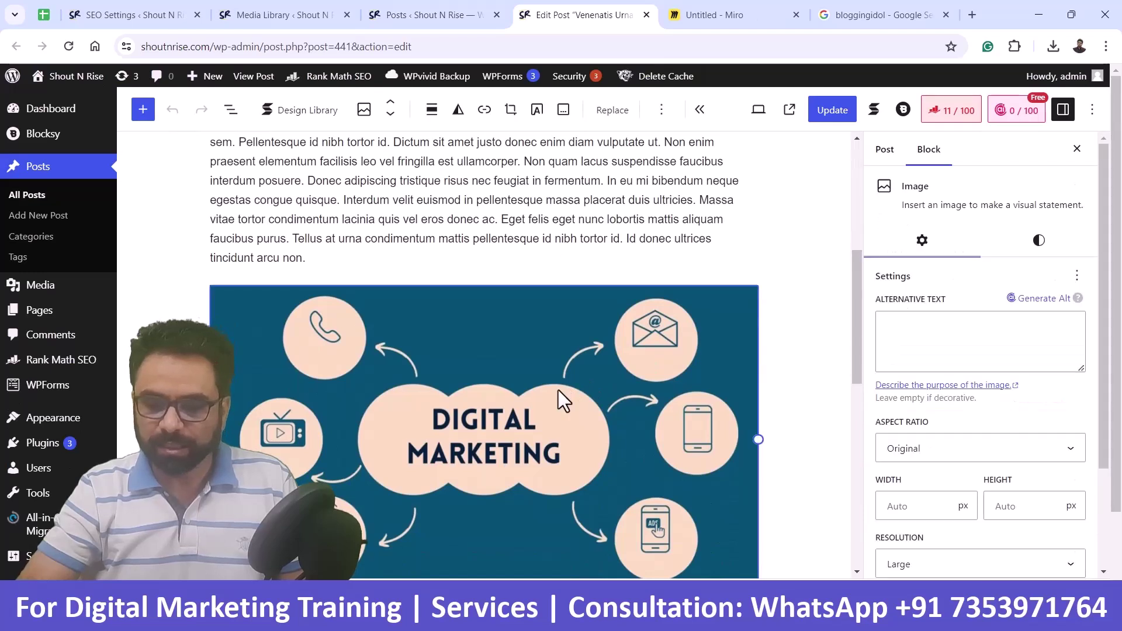
pyautogui.click(912, 333)
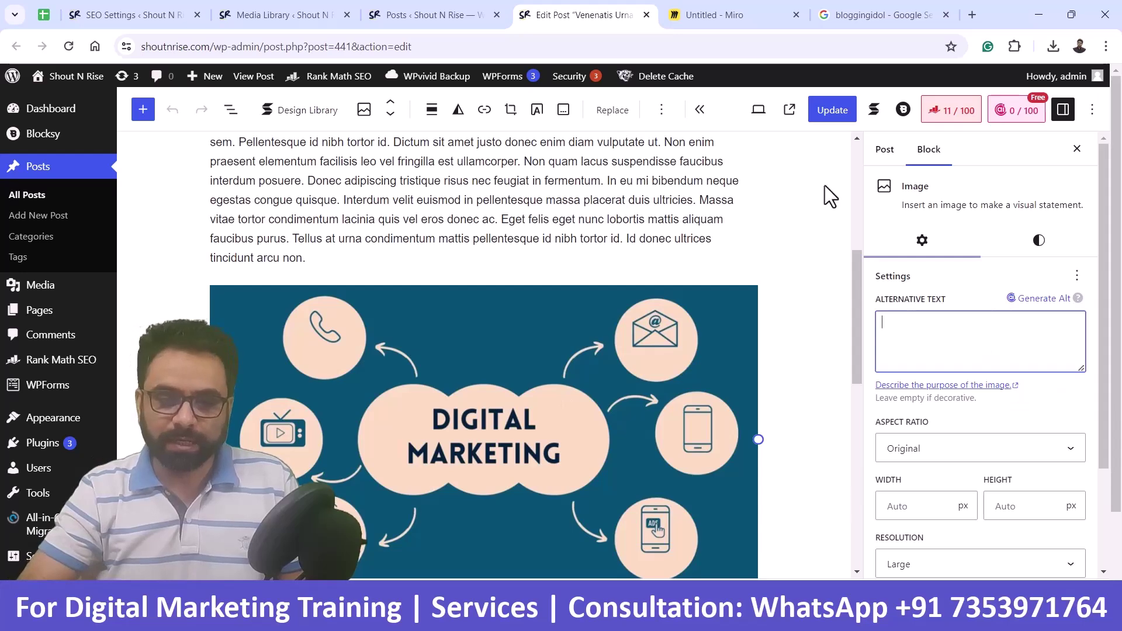
# - View the published "Venenatis Urna Cursus Eget Nunc Scelerisque" post in a new tab and inspect the Digital Marketing image's alt attribute in the HTML
pyautogui.click(441, 7)
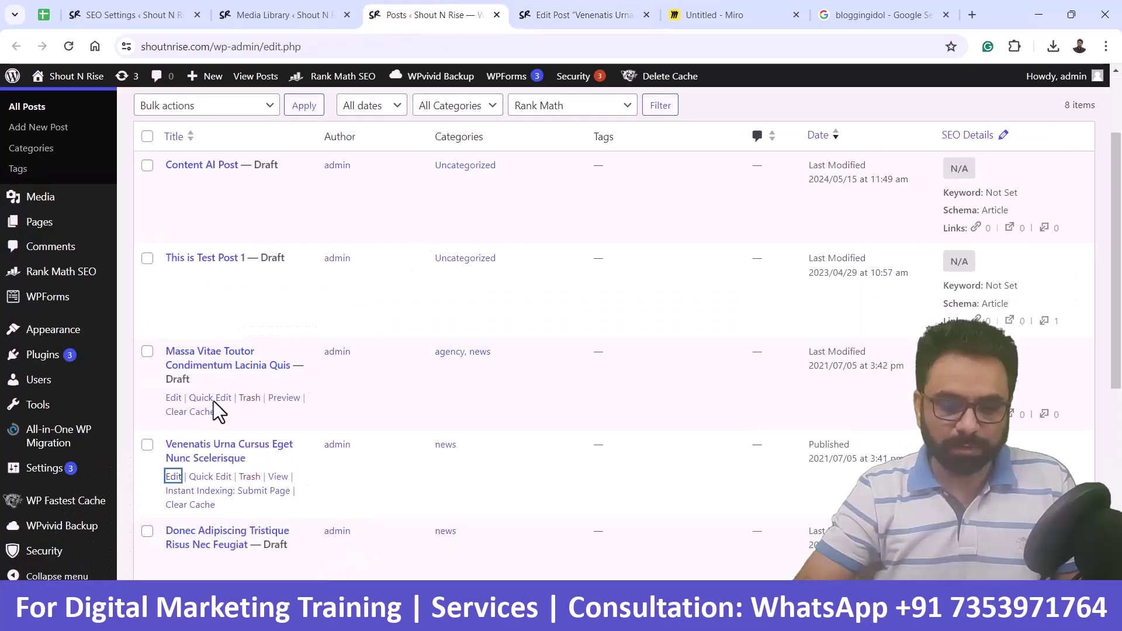
pyautogui.rightClick(283, 480)
pyautogui.click(390, 322)
pyautogui.click(631, 15)
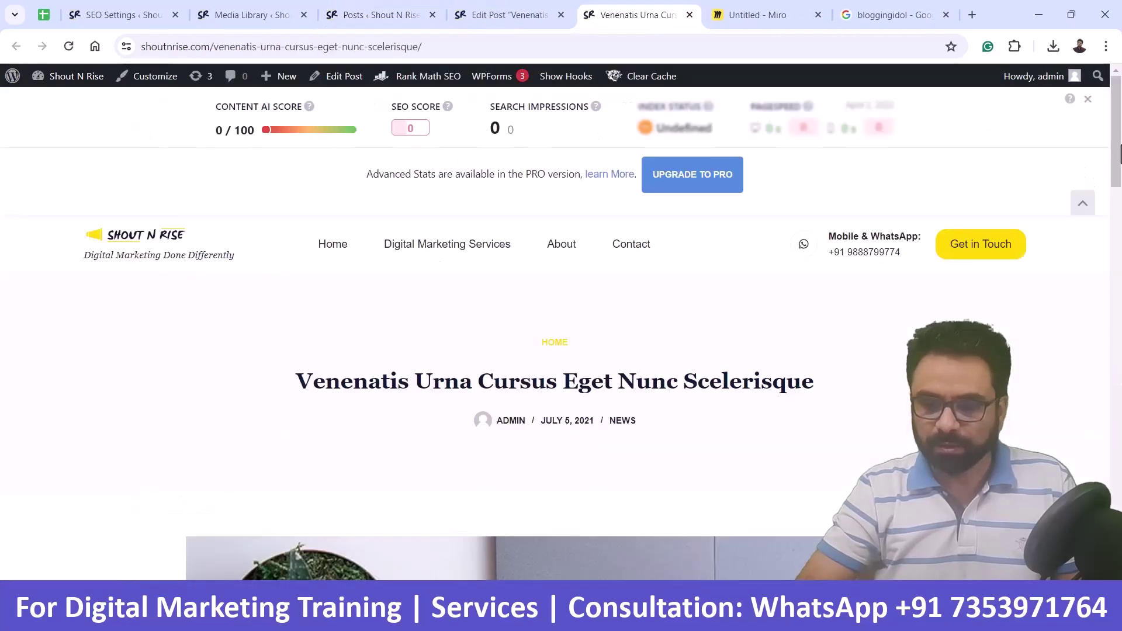
pyautogui.scroll(-6, 561, 351)
pyautogui.scroll(-8, 633, 333)
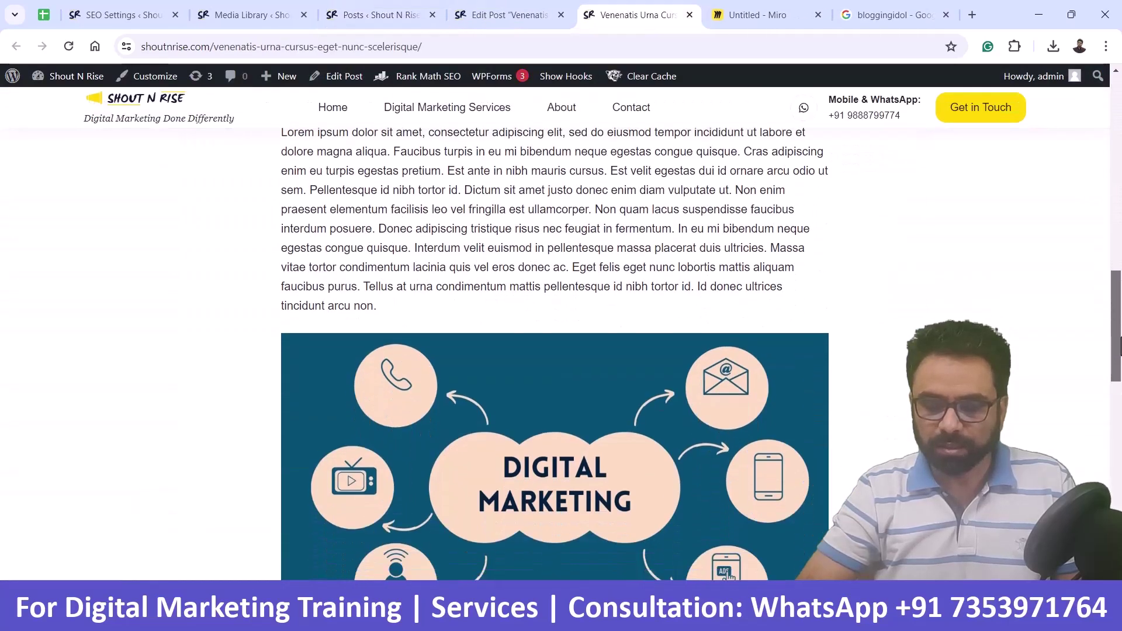
pyautogui.rightClick(596, 255)
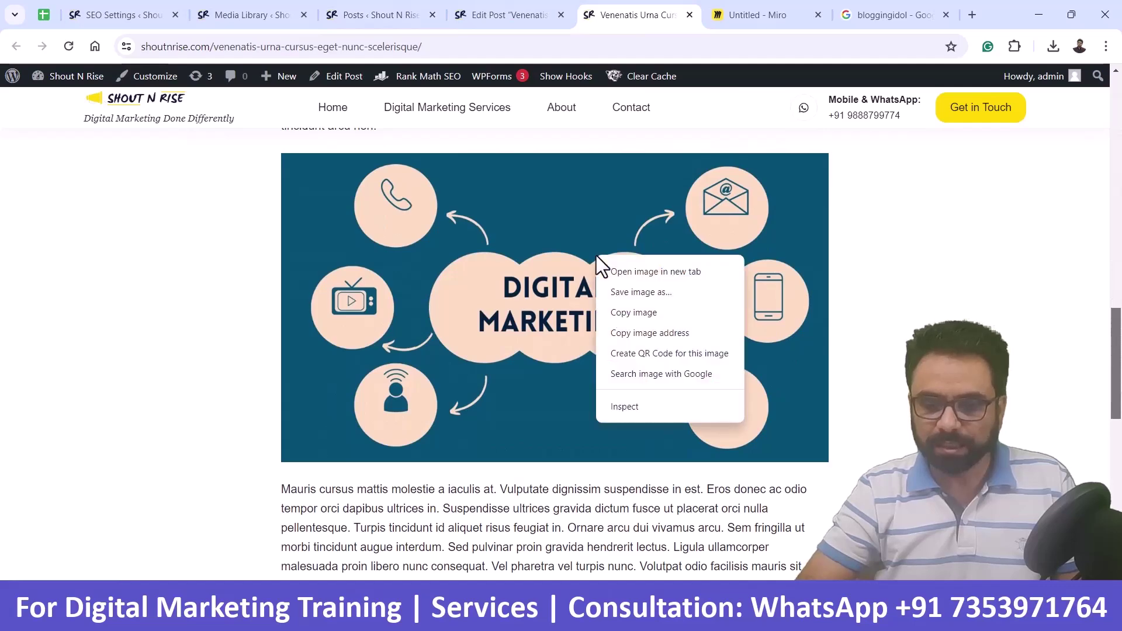
pyautogui.click(650, 405)
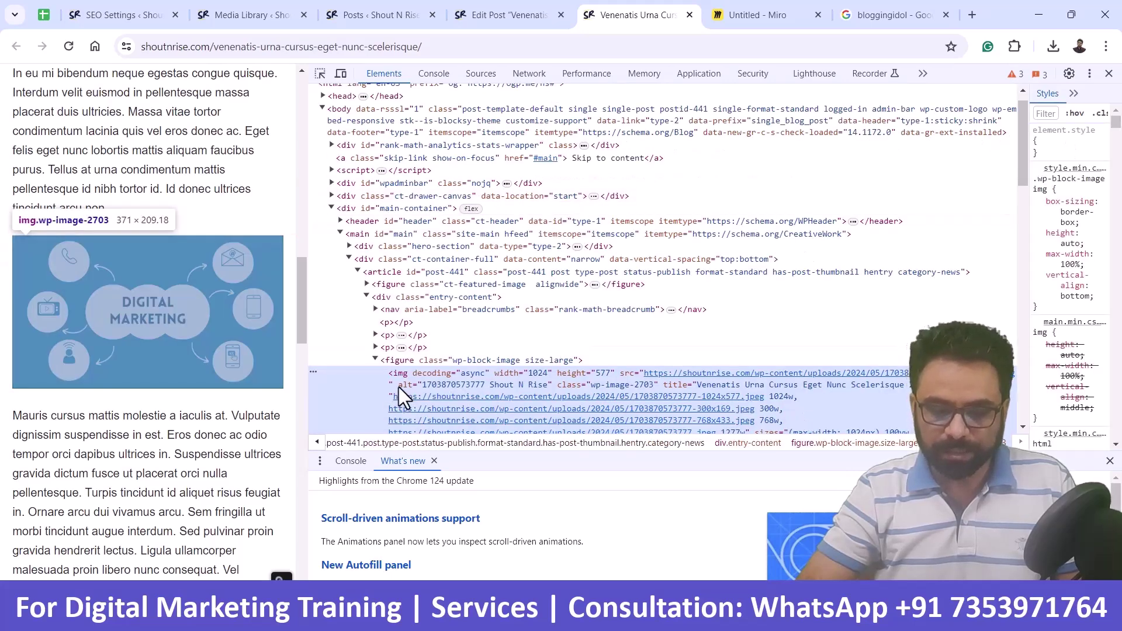
pyautogui.moveTo(402, 397); pyautogui.dragTo(438, 385)
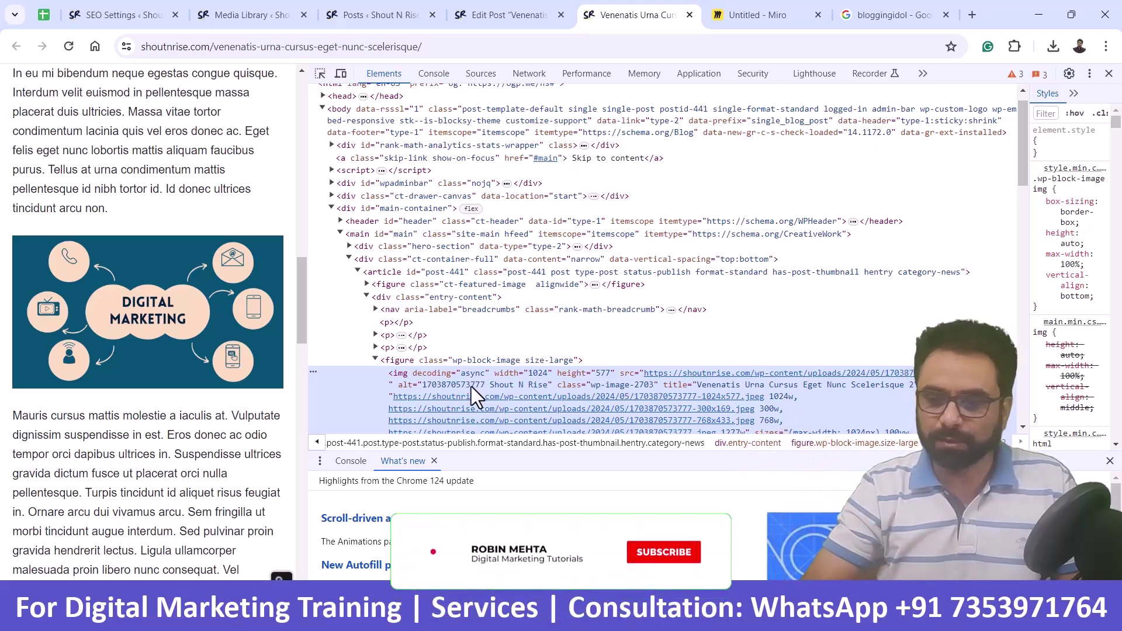
pyautogui.click(1109, 74)
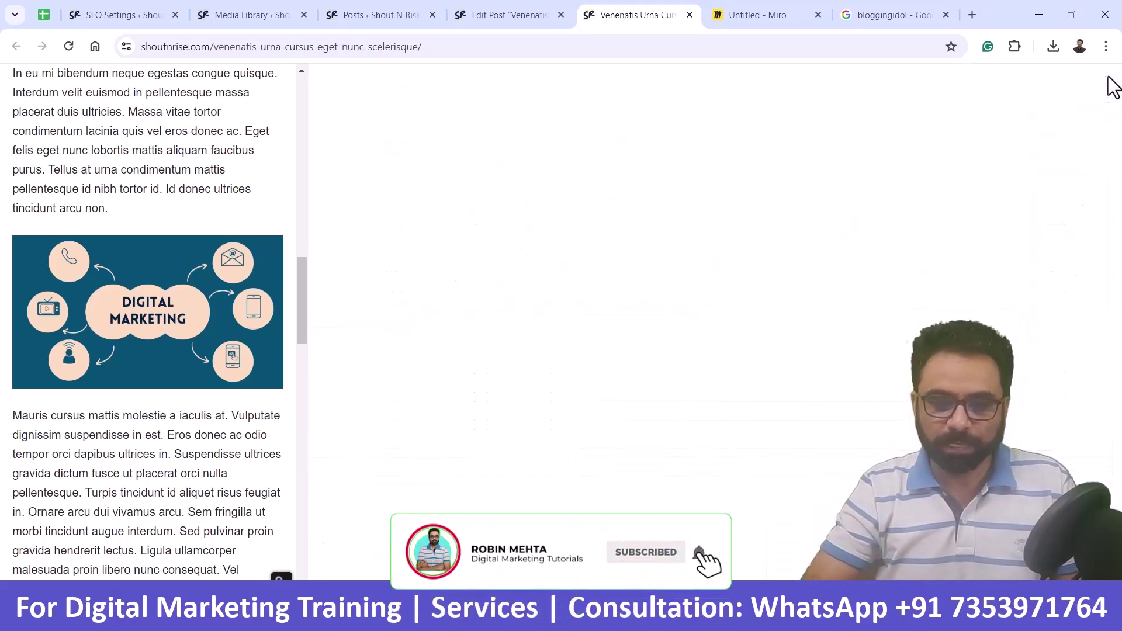
# - Go back to the post editor and insert an Image block below the paragraph starting "Mauris cursus mattis"
pyautogui.click(512, 5)
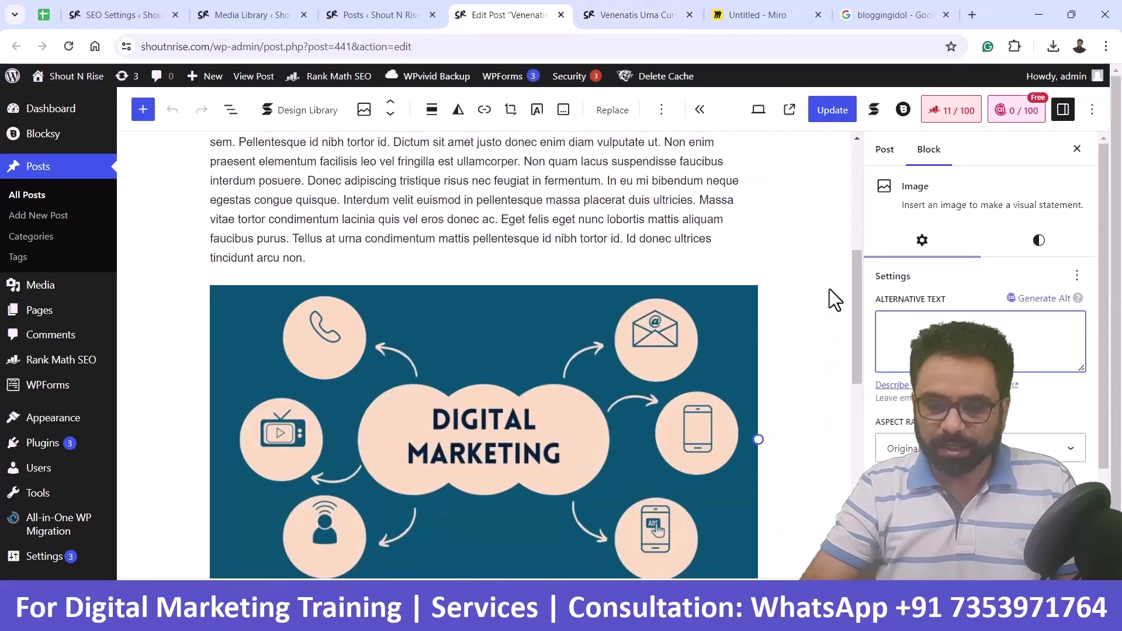
pyautogui.moveTo(851, 291); pyautogui.dragTo(860, 432)
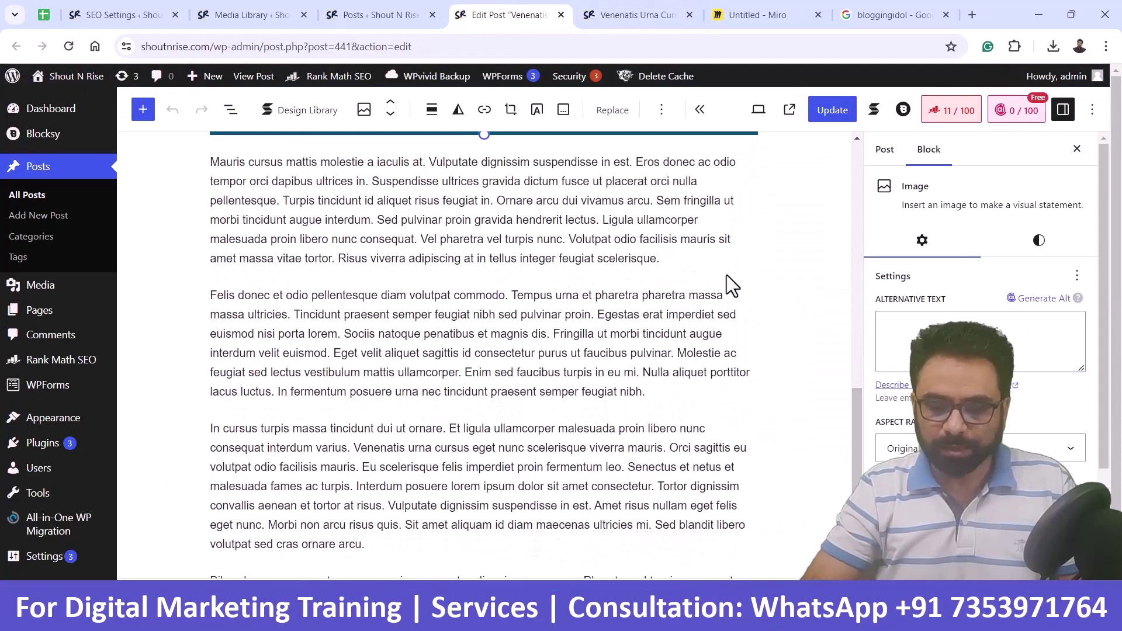
pyautogui.click(676, 258)
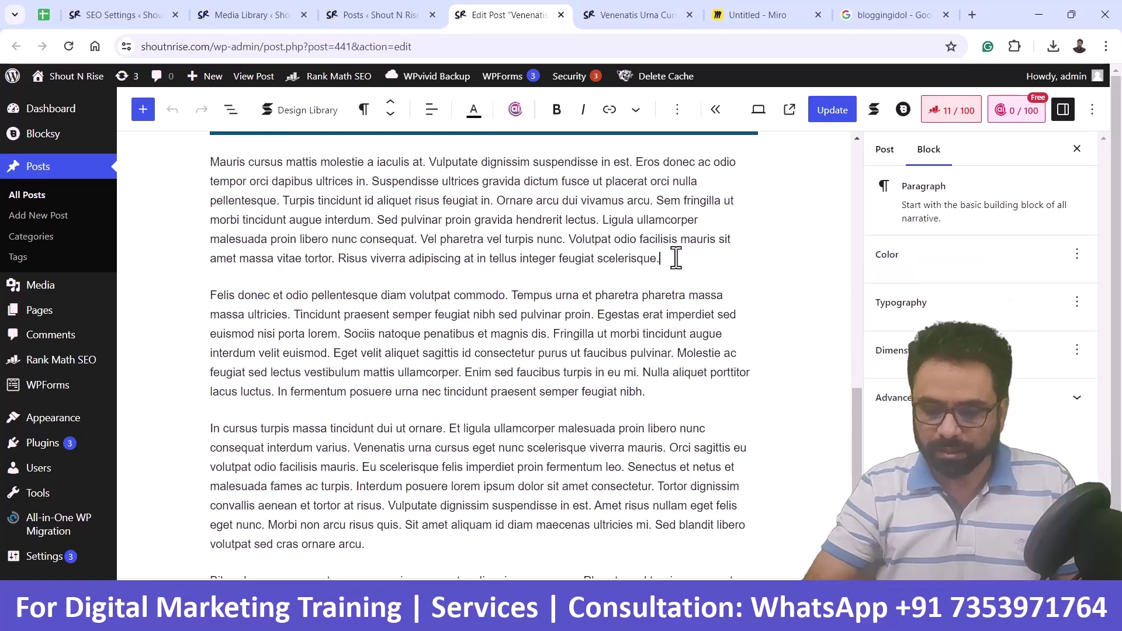
pyautogui.press('Return')
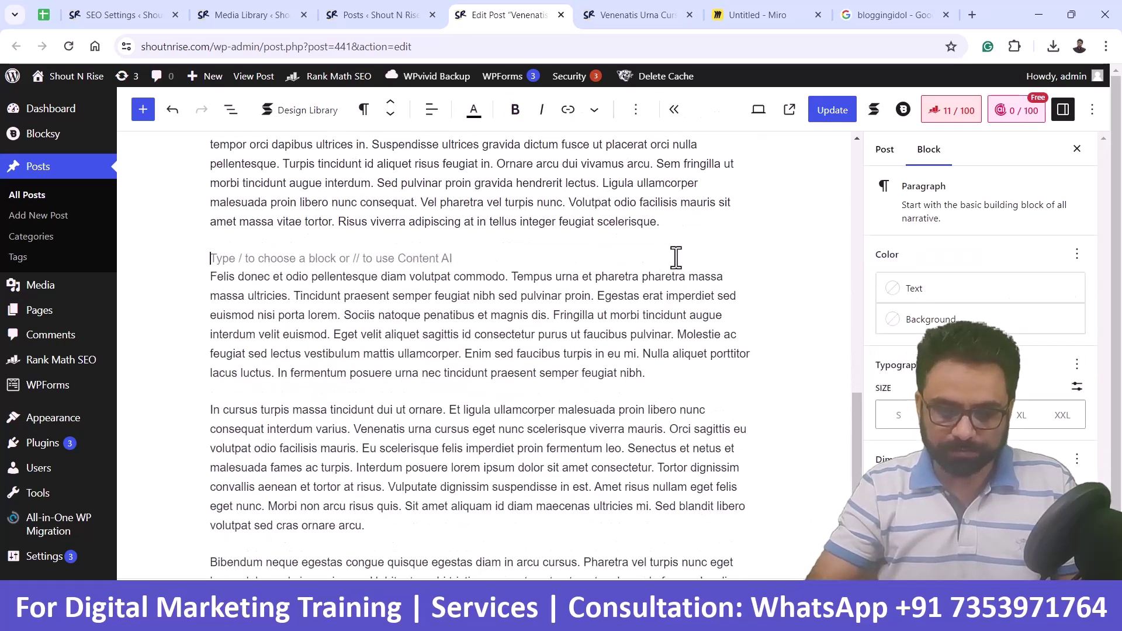
pyautogui.write('/')
pyautogui.click(263, 344)
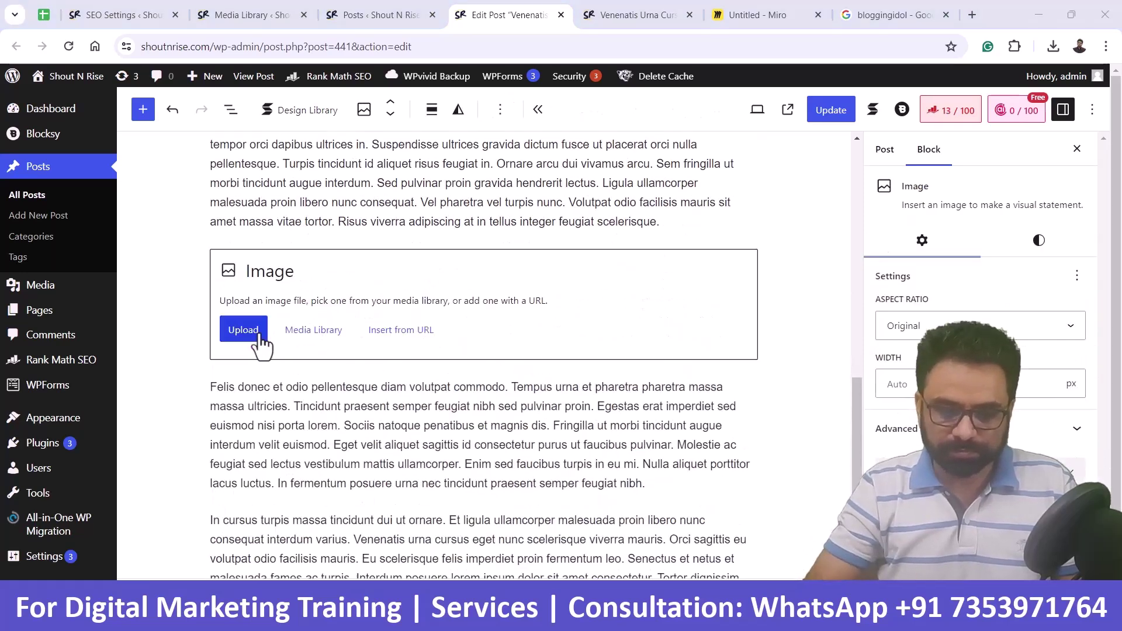
# - Upload dm.jpg from the Desktop into the new Image block, leave its alternative text empty, and update the post
pyautogui.click(257, 338)
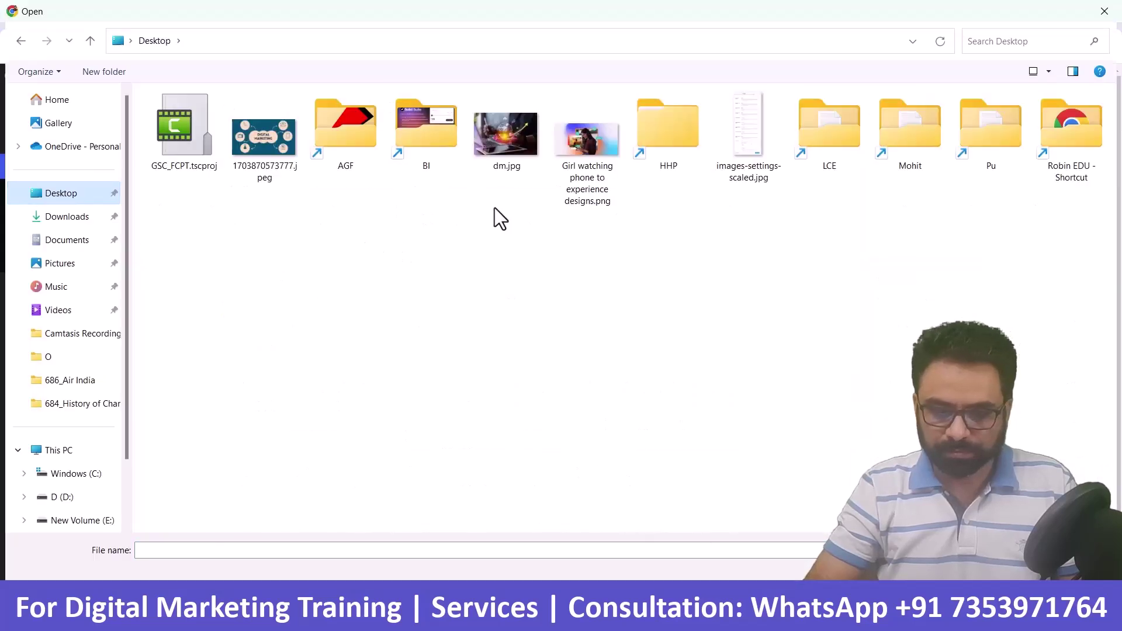
pyautogui.click(498, 120)
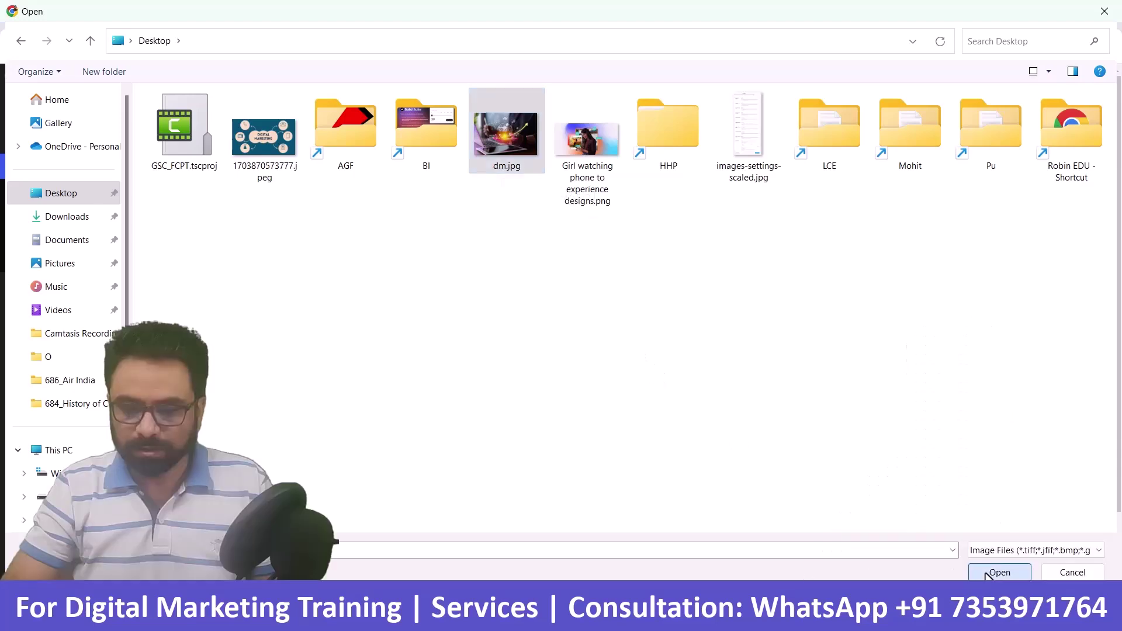
pyautogui.click(997, 571)
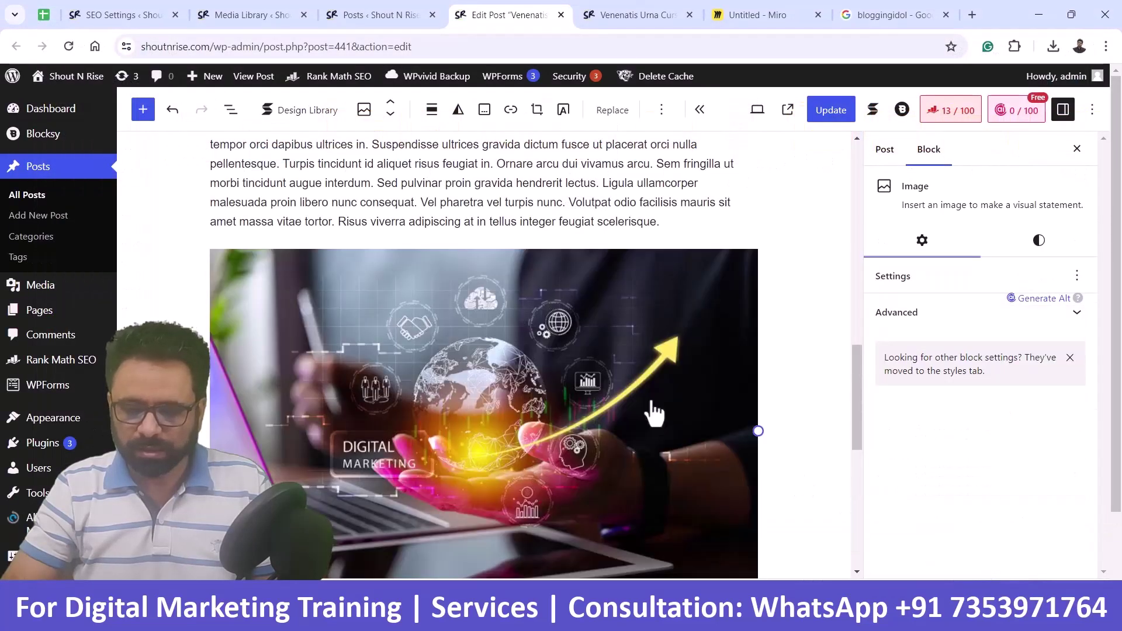
pyautogui.click(1016, 339)
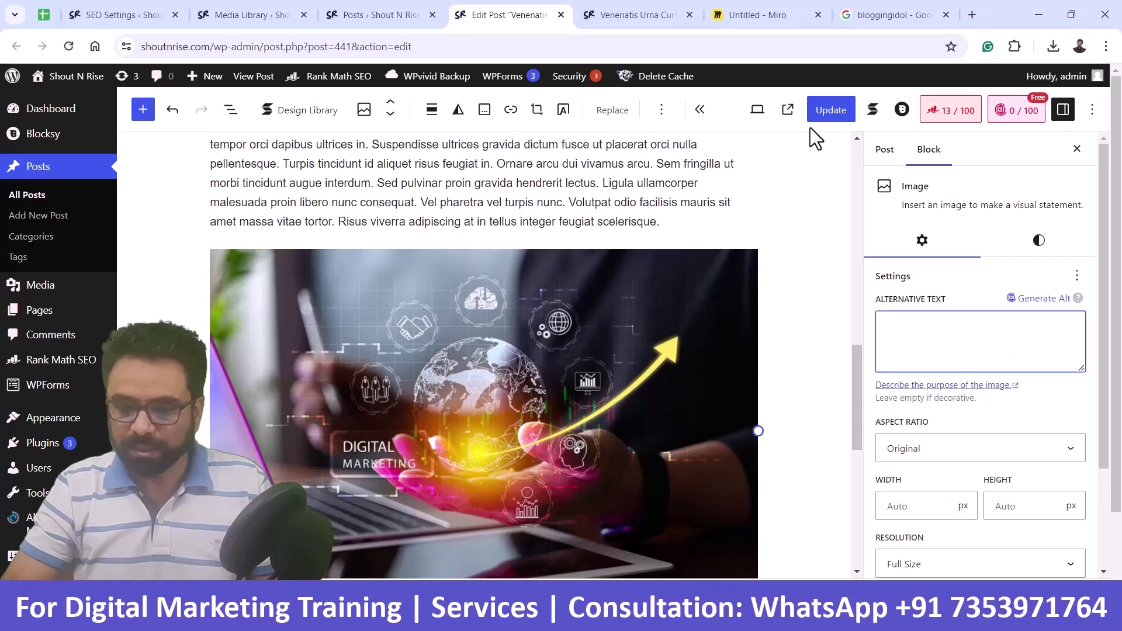
pyautogui.click(833, 113)
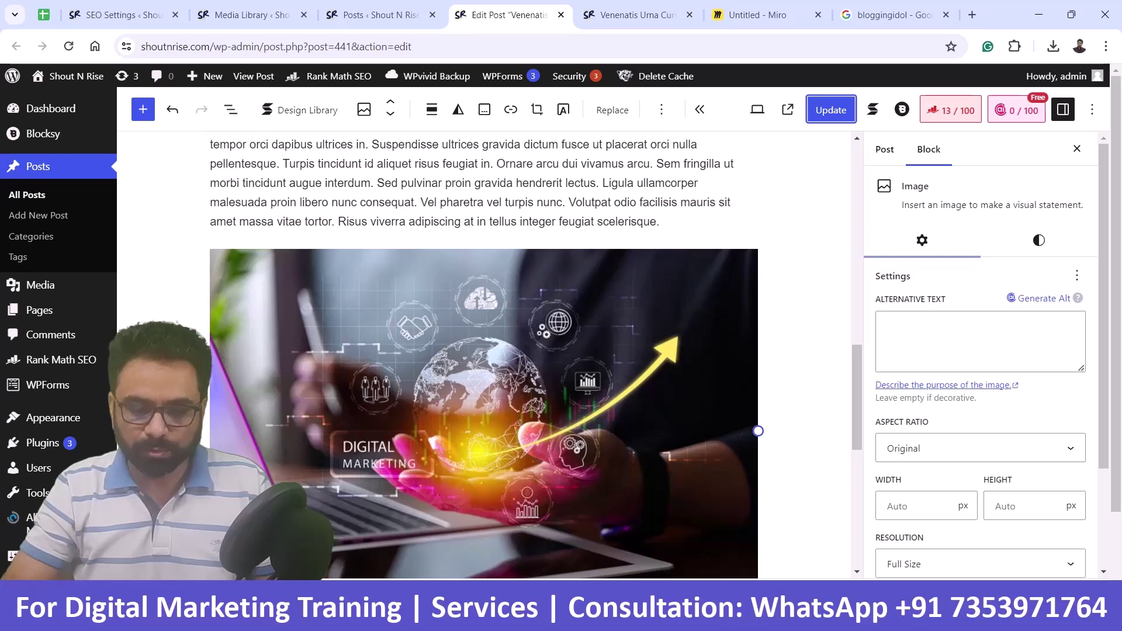
# - Open the updated post's published page in a new tab and inspect the newly added dm.jpg image's alt and title attributes in the HTML
pyautogui.rightClick(254, 373)
pyautogui.click(320, 388)
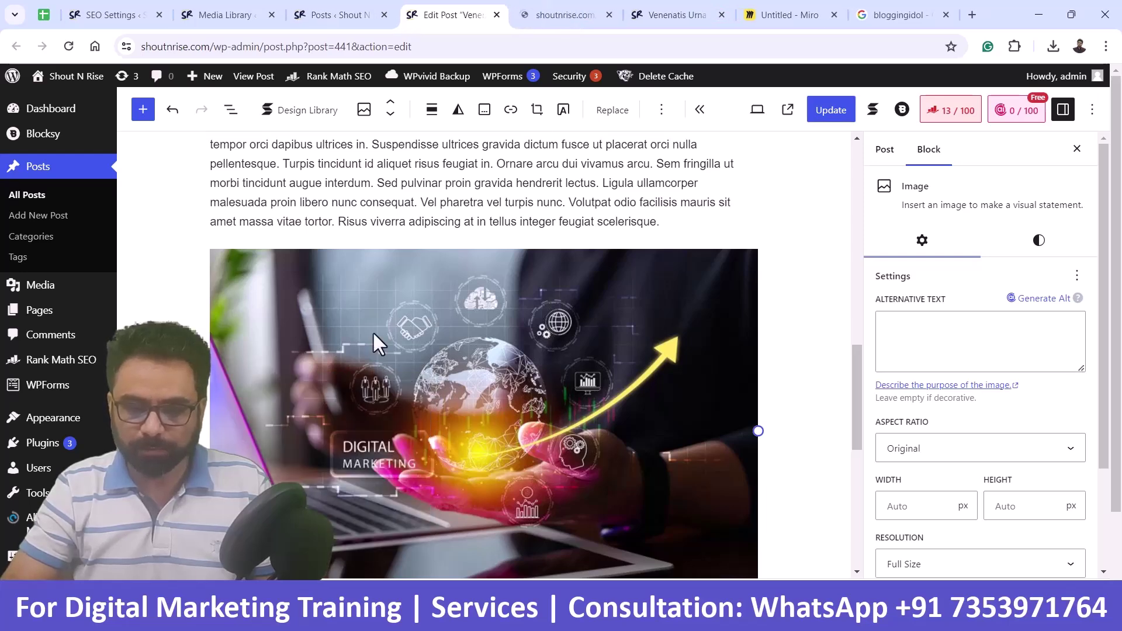
pyautogui.hotkey('ctrl', 'Tab')
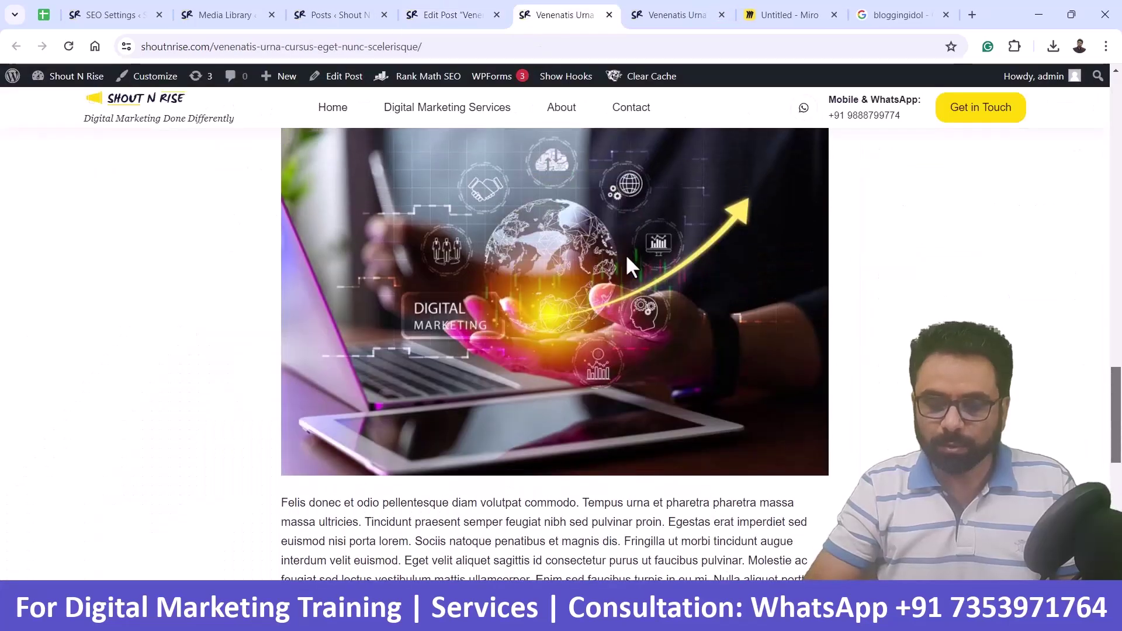
pyautogui.rightClick(627, 255)
pyautogui.click(676, 402)
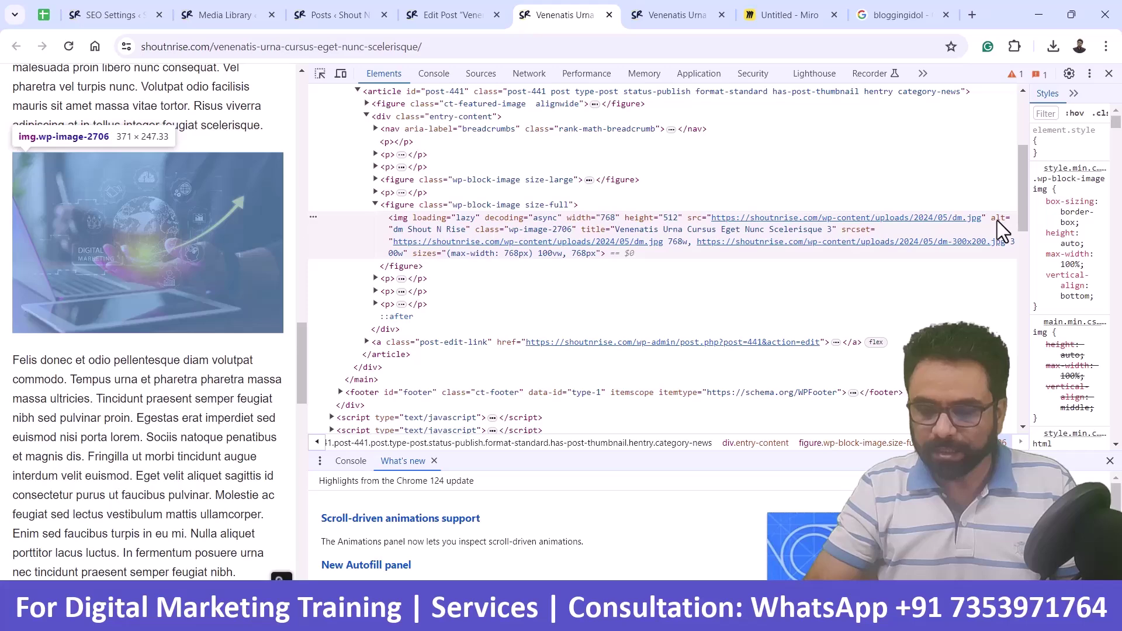
pyautogui.moveTo(550, 243)
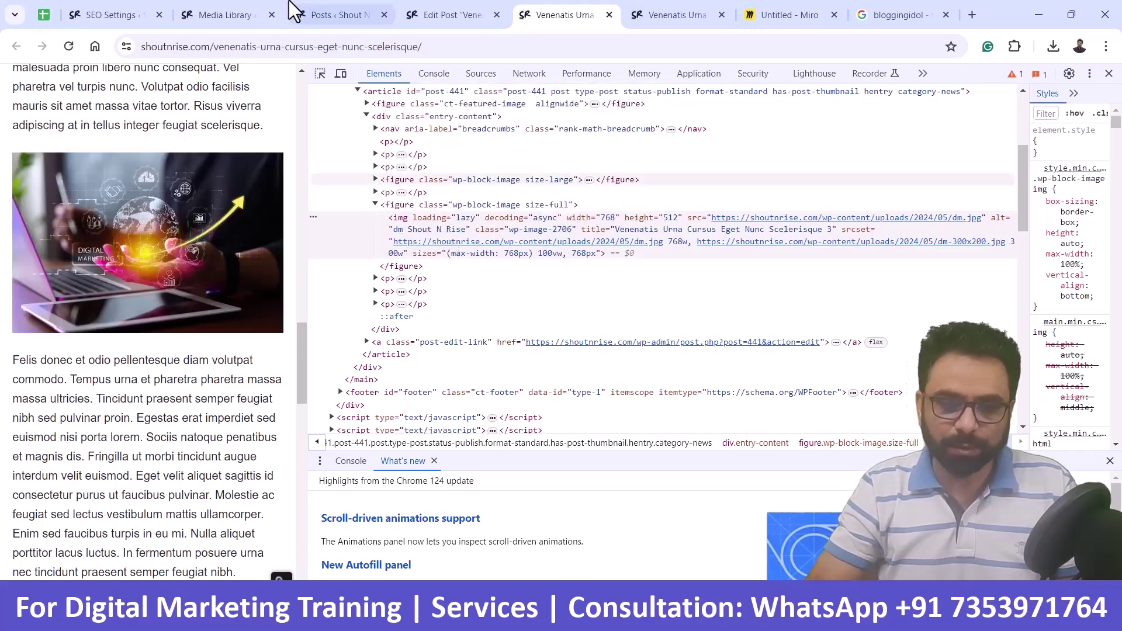
# - Review the Alt attribute format in Rank Math's image settings and compare it with the inspected image's alt text on the published post
pyautogui.click(114, 13)
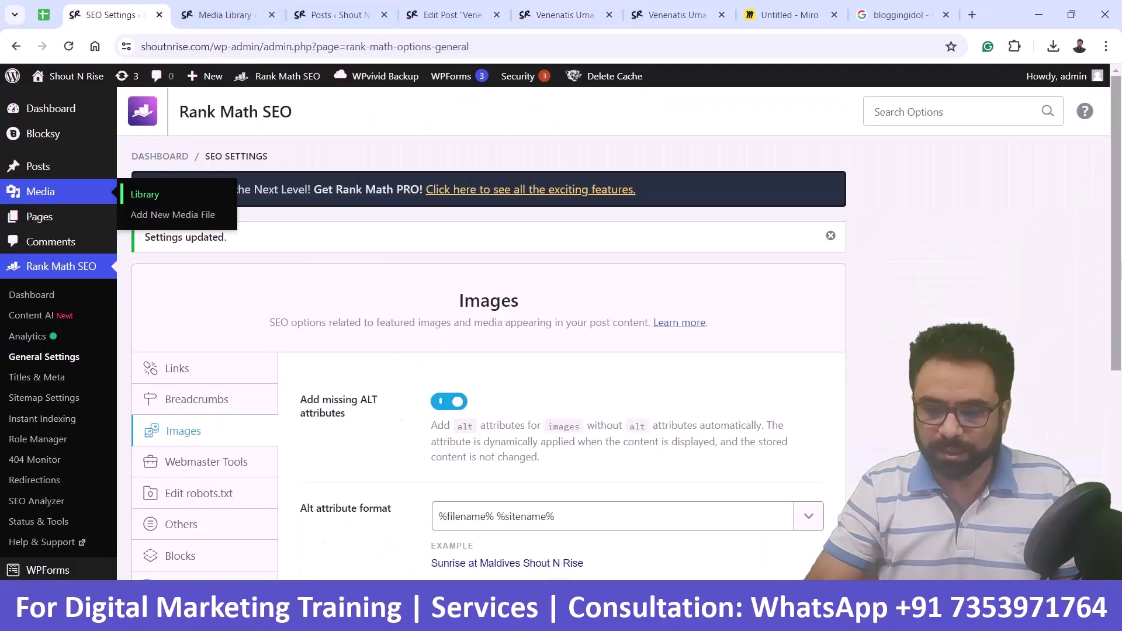
pyautogui.scroll(-3, 545, 313)
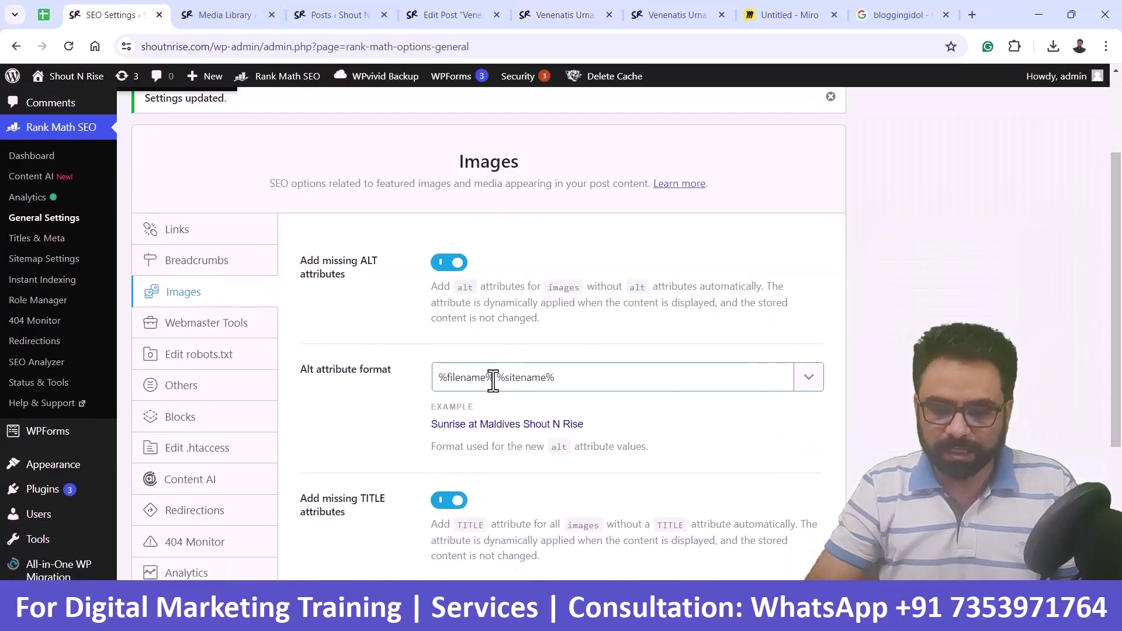
pyautogui.moveTo(493, 381); pyautogui.dragTo(553, 382)
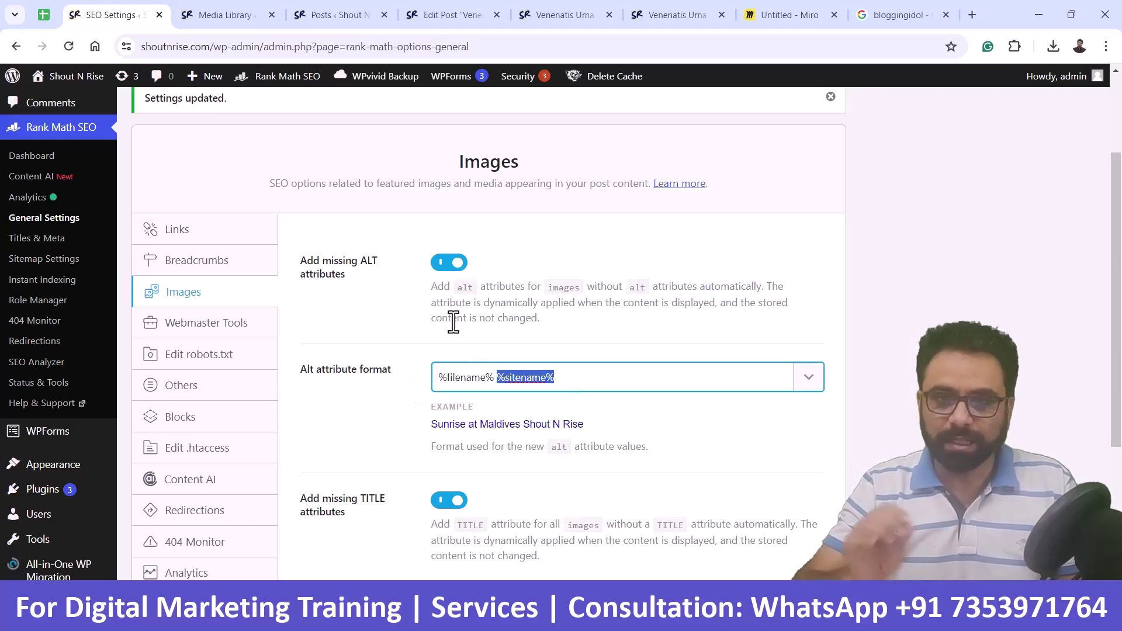
pyautogui.moveTo(565, 380); pyautogui.dragTo(427, 381)
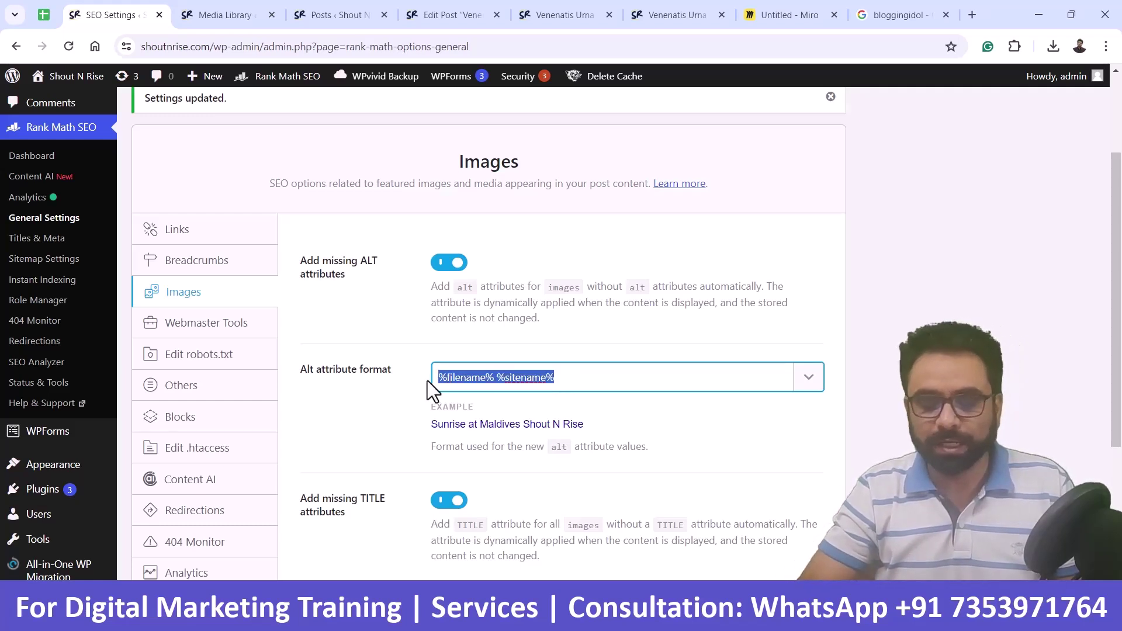
pyautogui.click(238, 9)
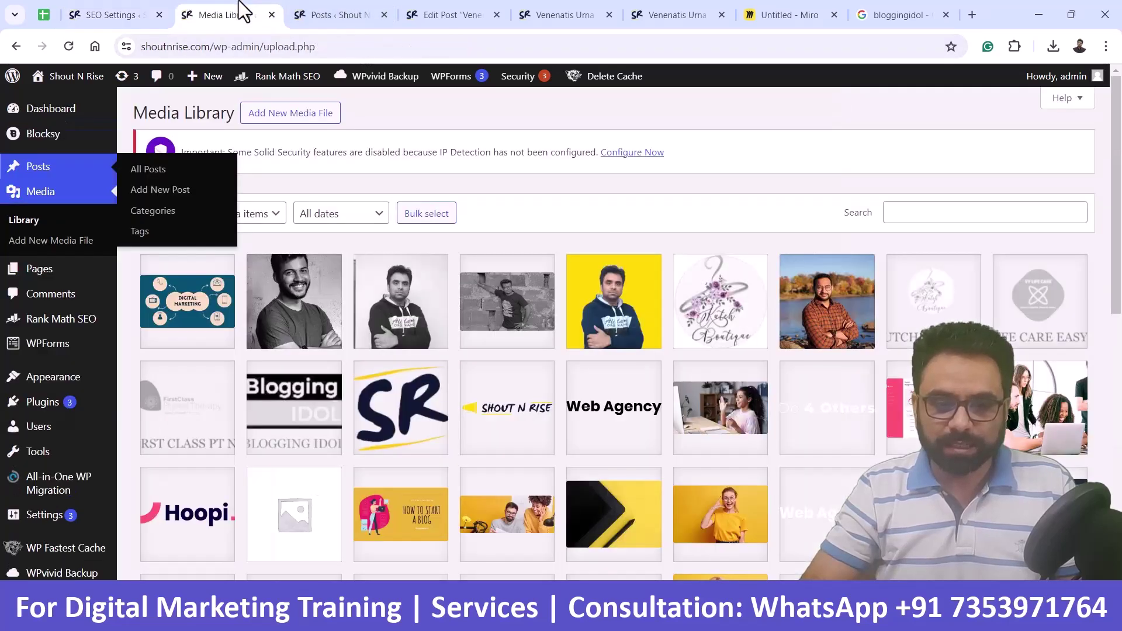
pyautogui.click(450, 7)
pyautogui.click(543, 8)
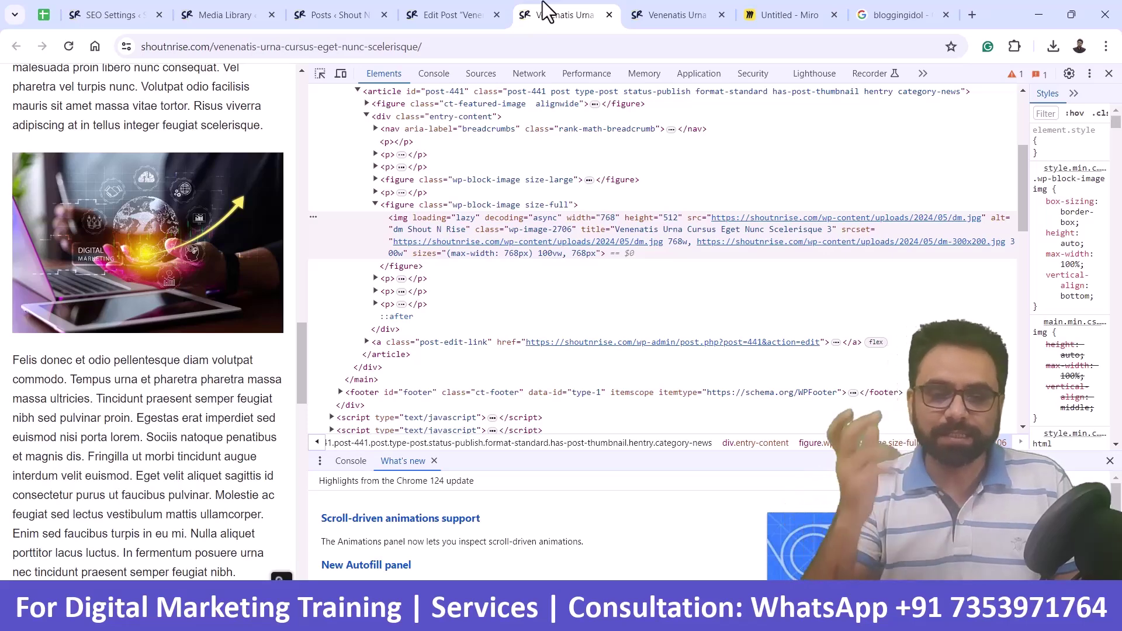
# - Remove the %sitename% variable from the Alt attribute format in Rank Math's image settings, keeping only %filename%
pyautogui.click(111, 10)
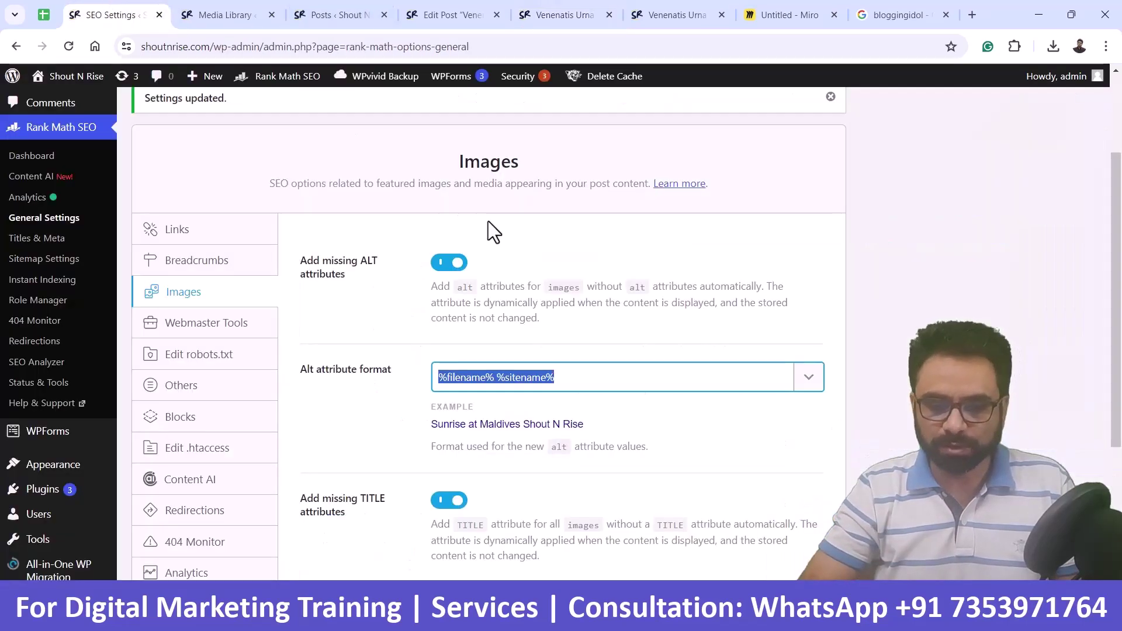
pyautogui.click(589, 388)
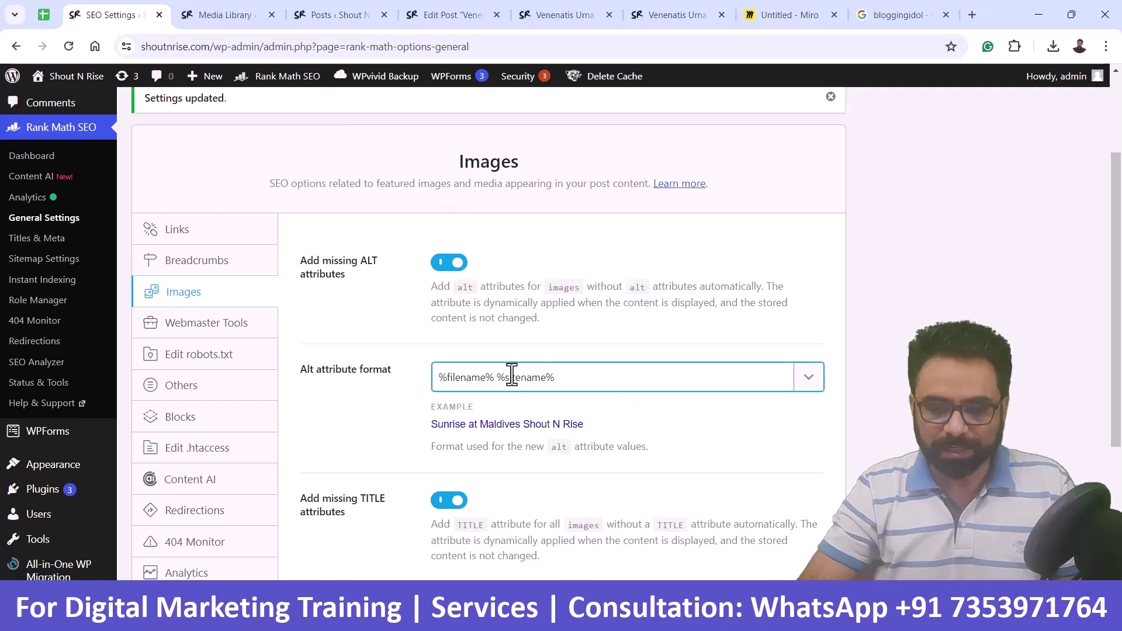
pyautogui.moveTo(497, 377); pyautogui.dragTo(711, 381)
pyautogui.press('BackSpace')
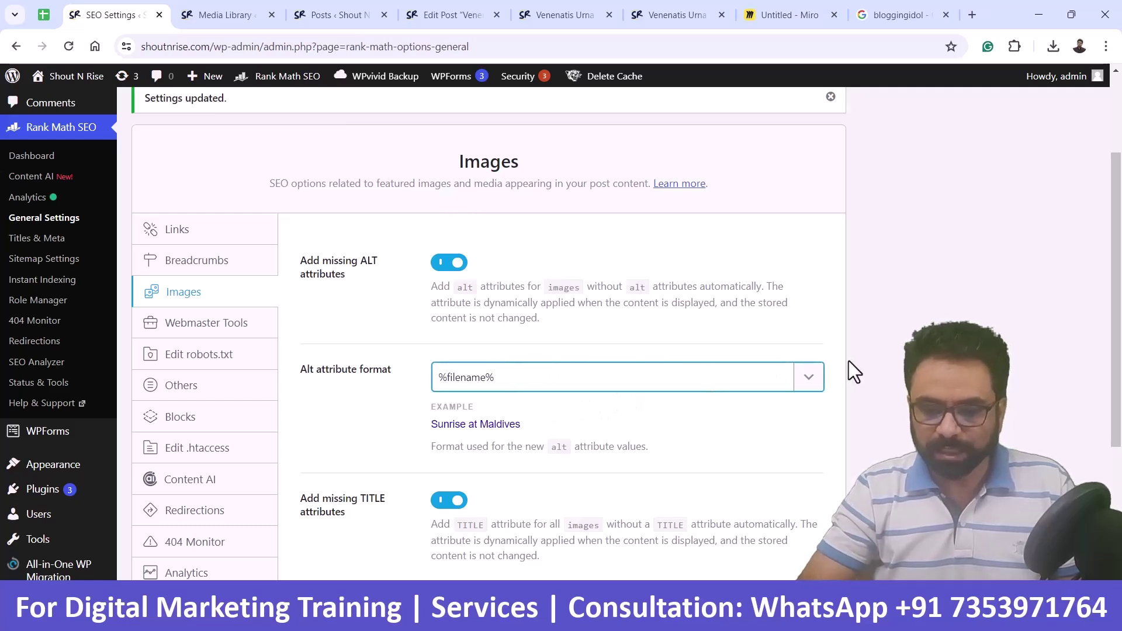
# - Browse the variables available for the Alt attribute format, close the list unchanged, and review the missing TITLE attribute settings
pyautogui.click(808, 377)
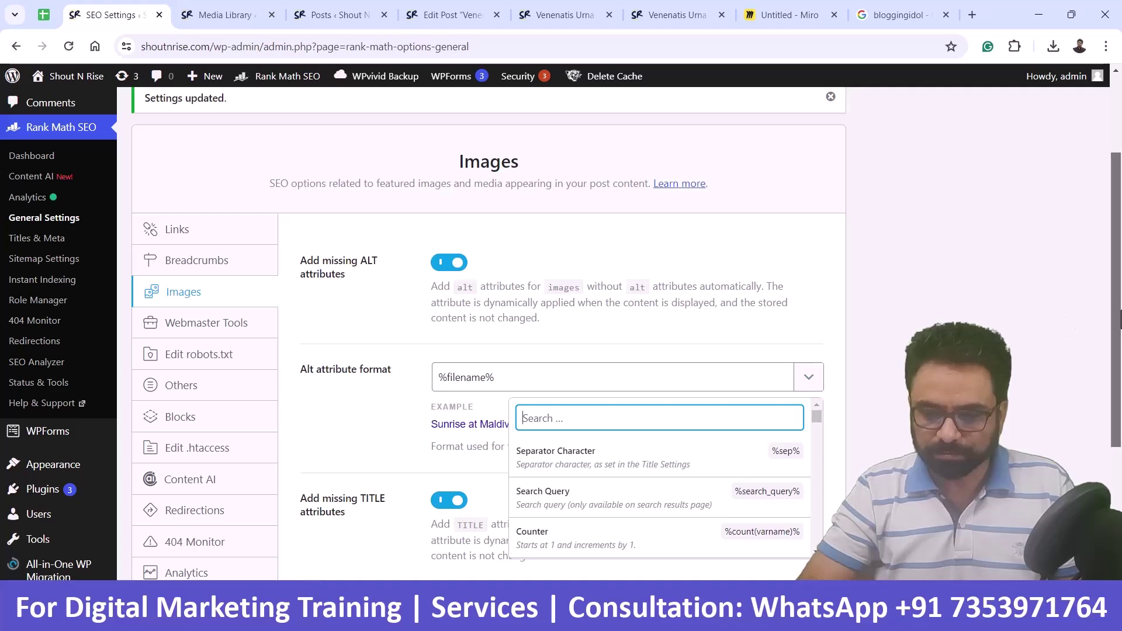
pyautogui.scroll(-1, 1117, 357)
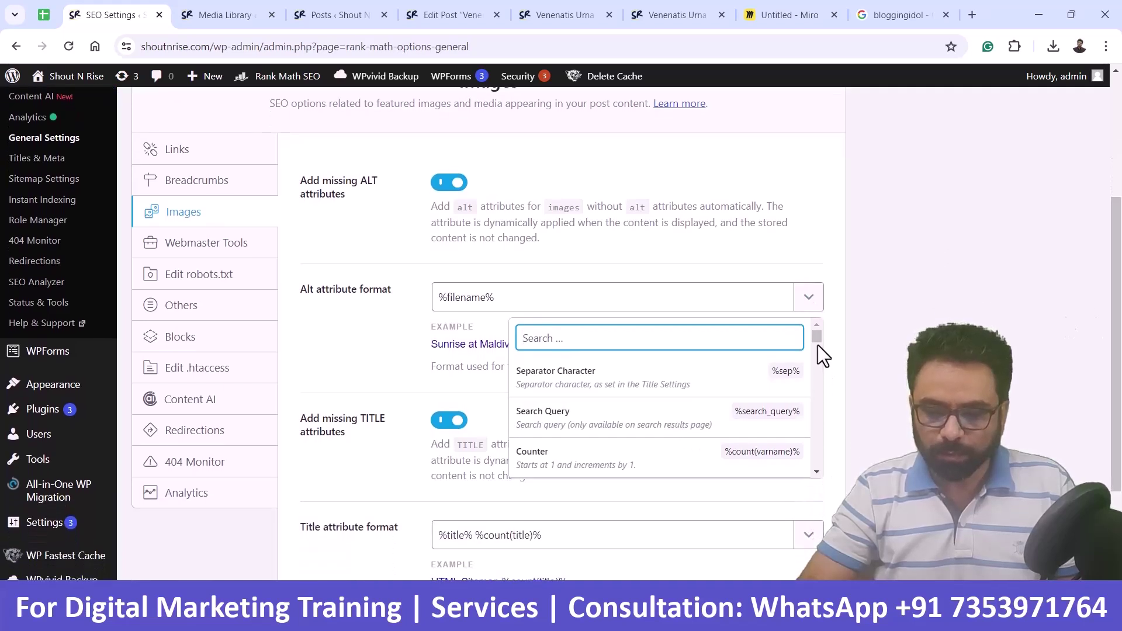
pyautogui.scroll(-3, 818, 339)
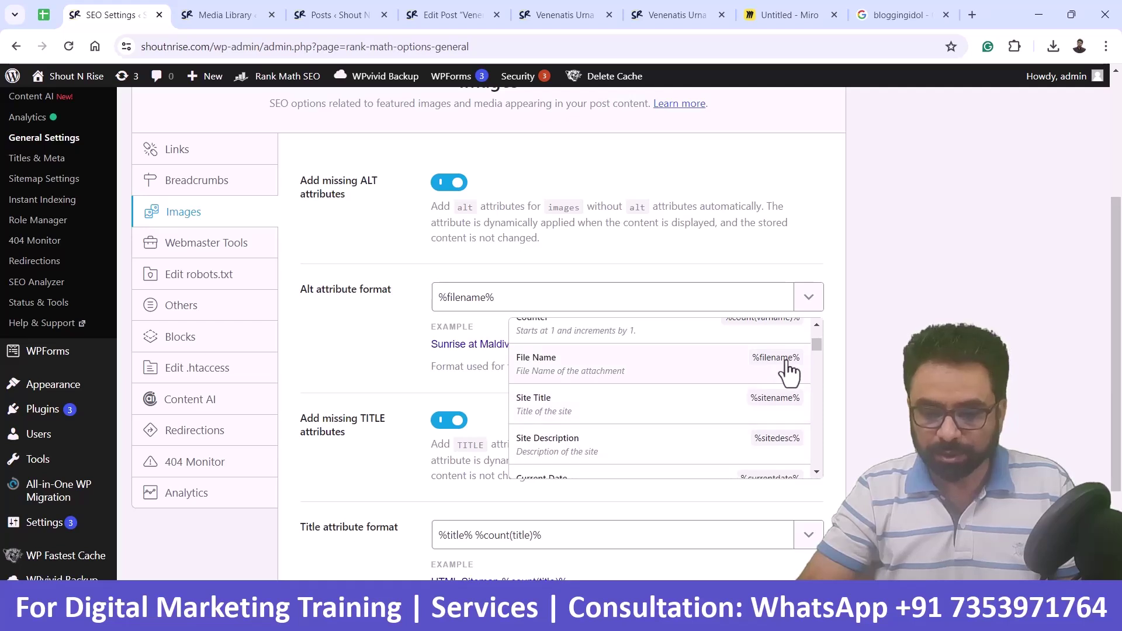
pyautogui.moveTo(815, 343); pyautogui.dragTo(816, 378)
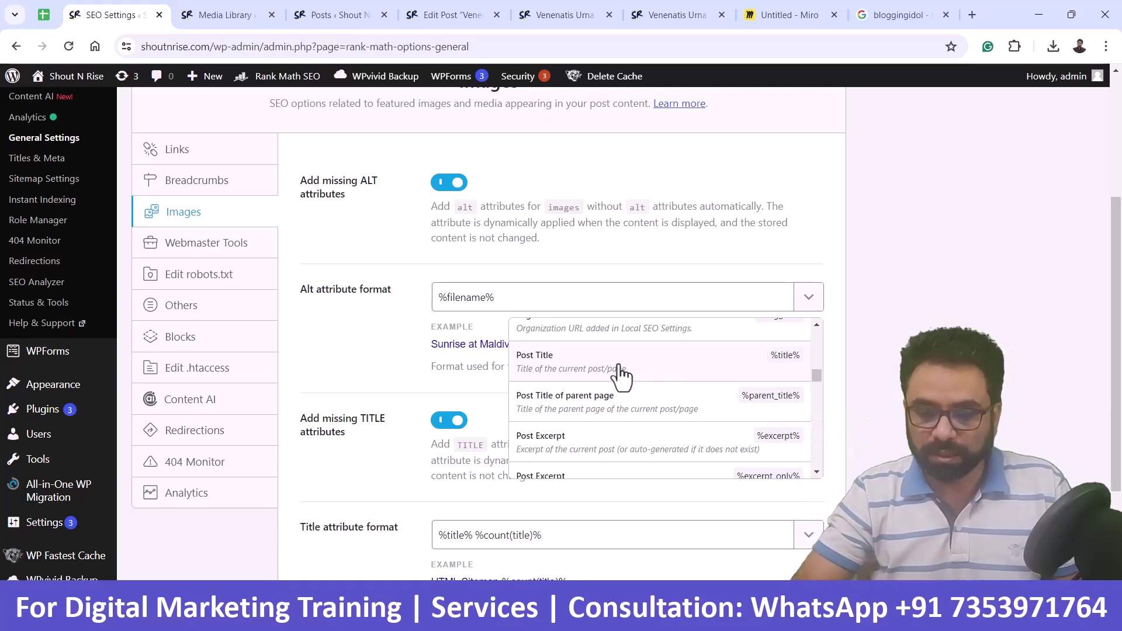
pyautogui.moveTo(814, 373); pyautogui.dragTo(818, 393)
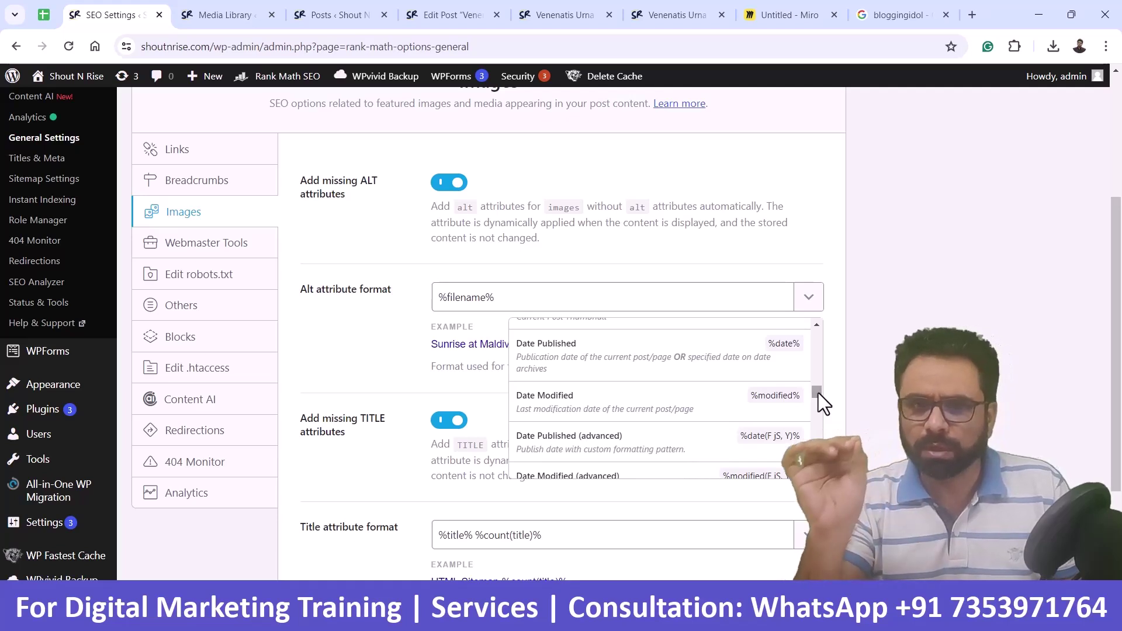
pyautogui.moveTo(818, 392); pyautogui.dragTo(814, 325)
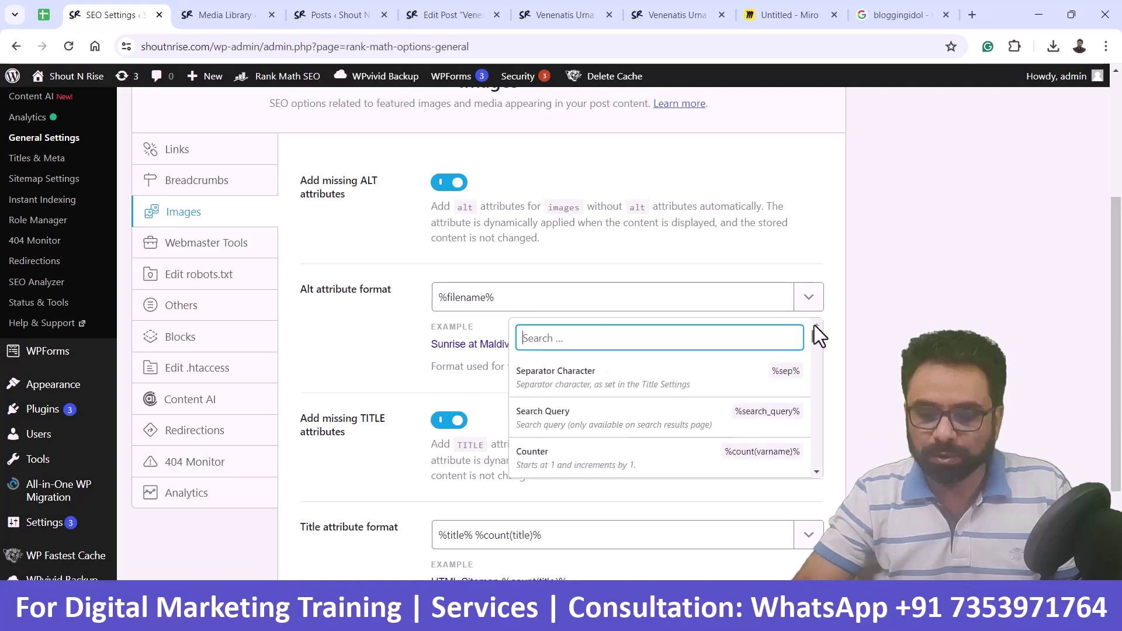
pyautogui.click(819, 253)
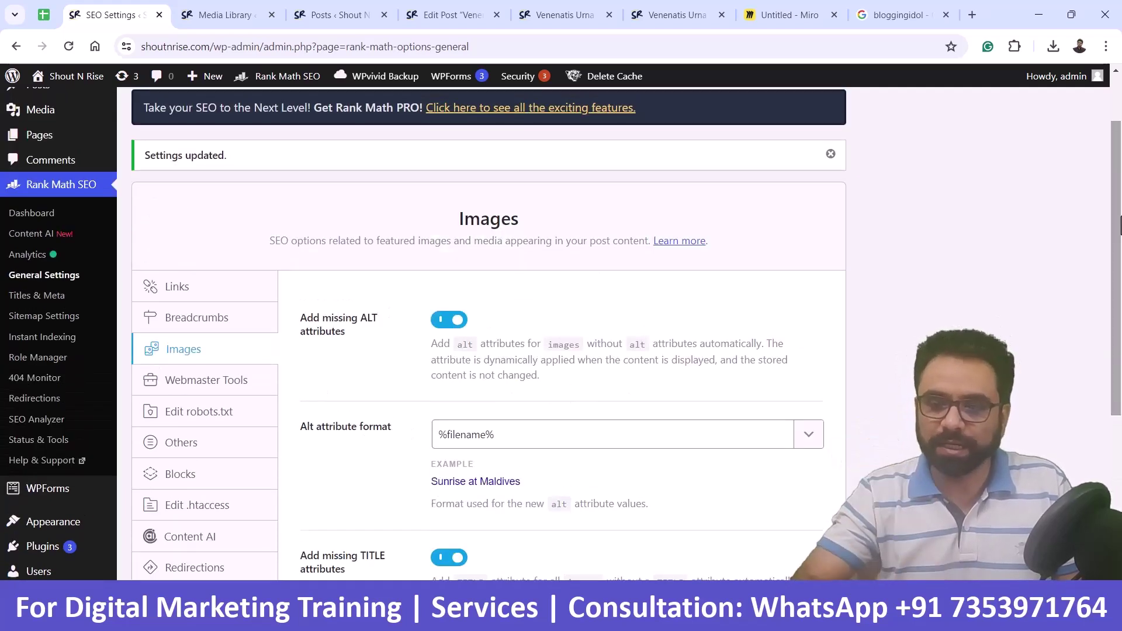
pyautogui.moveTo(1120, 224); pyautogui.dragTo(1120, 334)
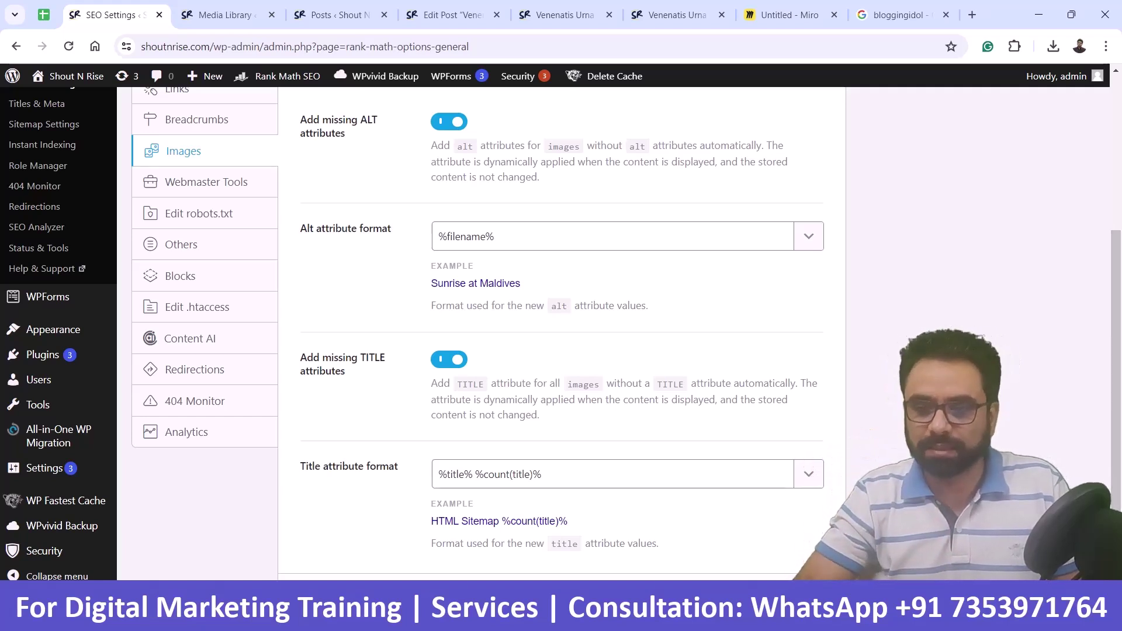
# - Switch to the images-settings-scaled.jpg screenshot in the image viewer and examine its image options from missing captions through casing, avatars and replacements
pyautogui.hotkey('alt', 'Tab')
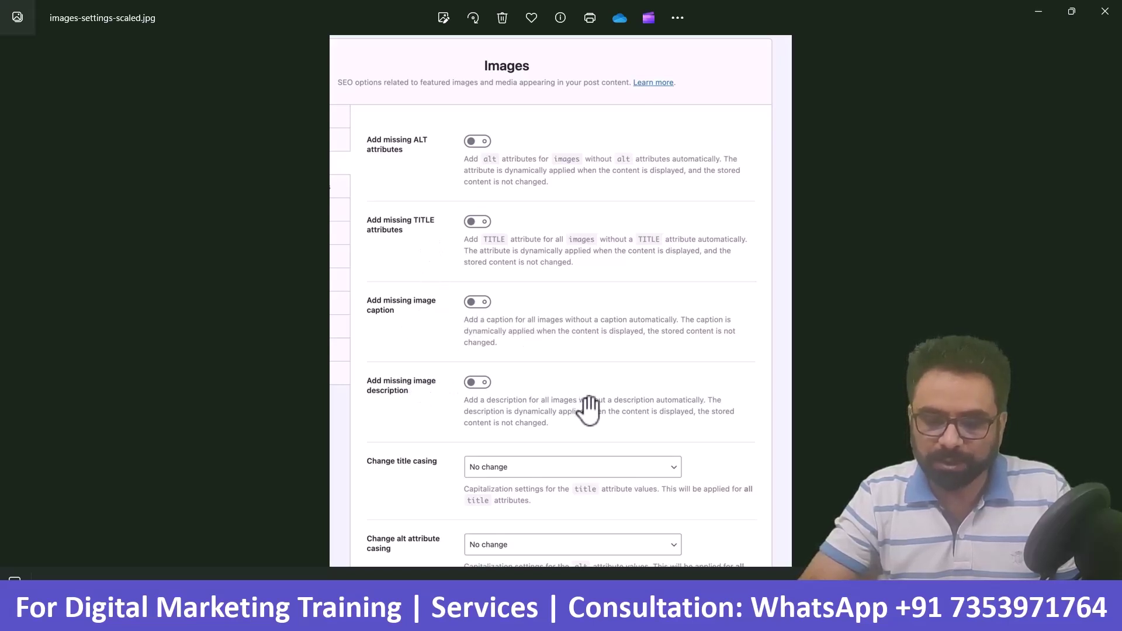
pyautogui.moveTo(589, 409); pyautogui.dragTo(616, 122)
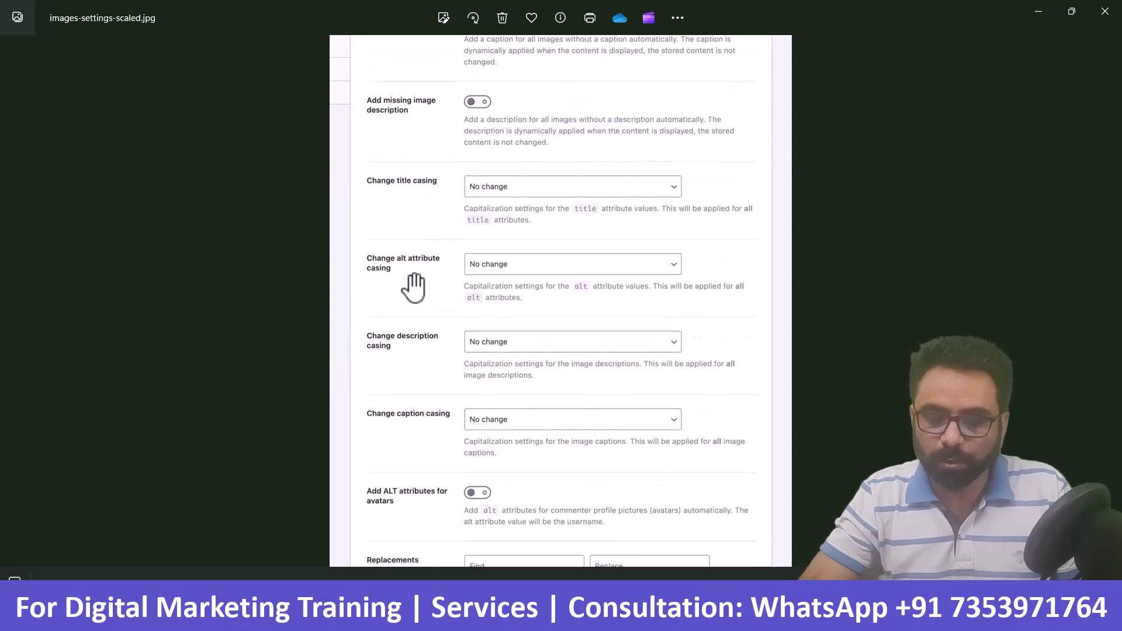
pyautogui.moveTo(605, 328); pyautogui.dragTo(613, 244)
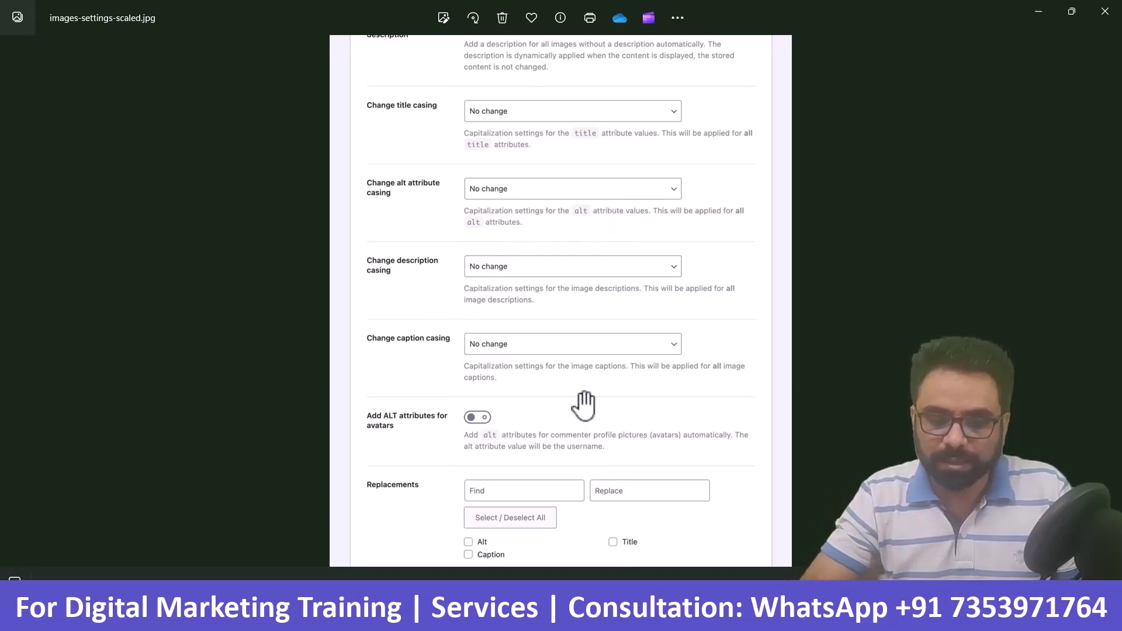
pyautogui.moveTo(584, 404); pyautogui.dragTo(587, 310)
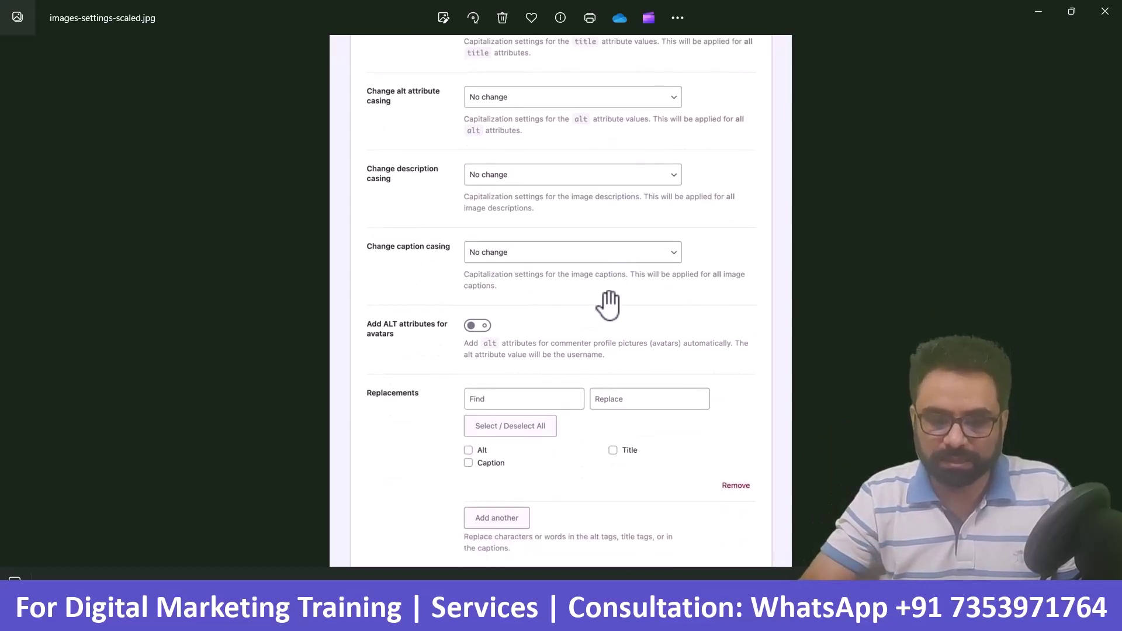
pyautogui.moveTo(455, 354); pyautogui.dragTo(473, 305)
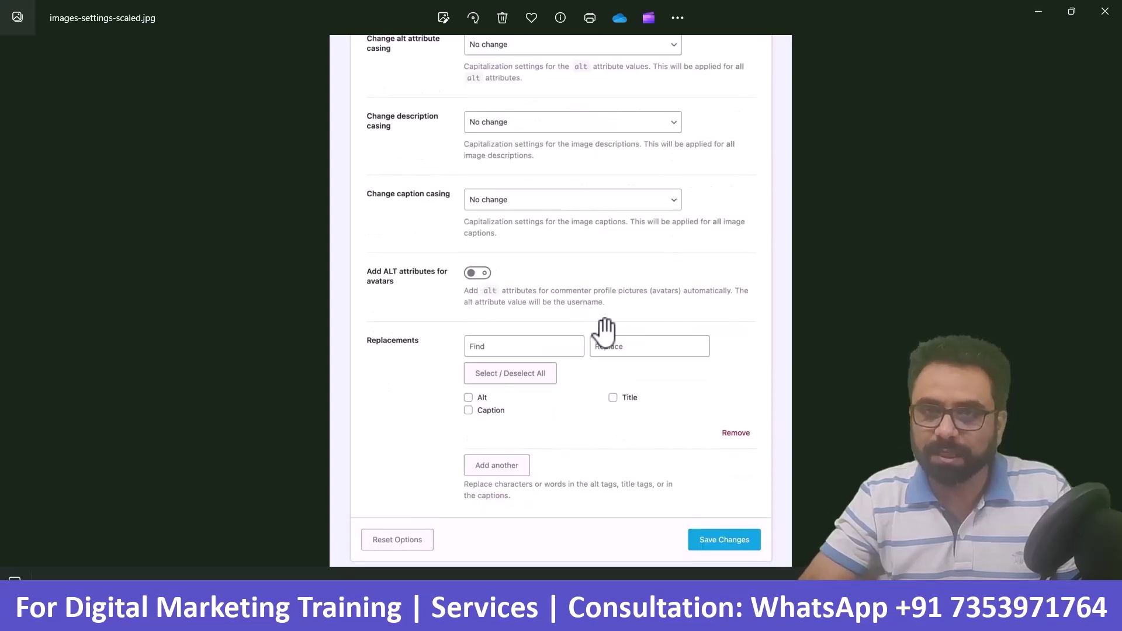